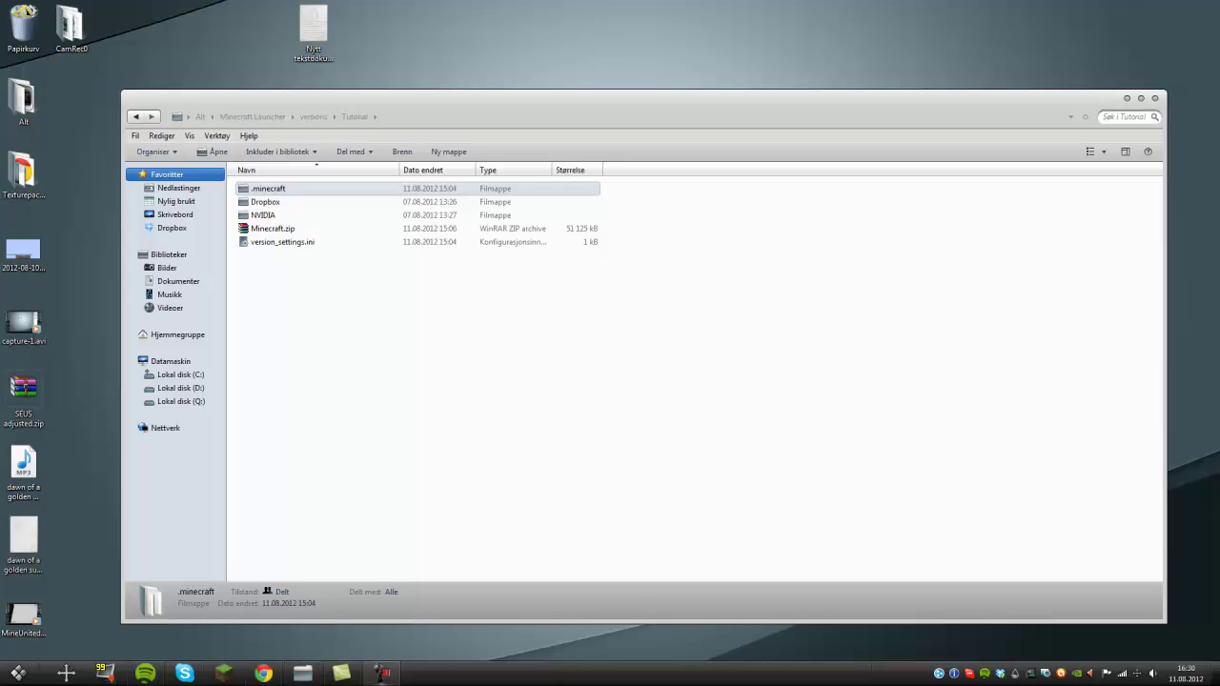
Search %appdata%, then open .minecraft and its bin folder listing minecraft.jar.
key(super)
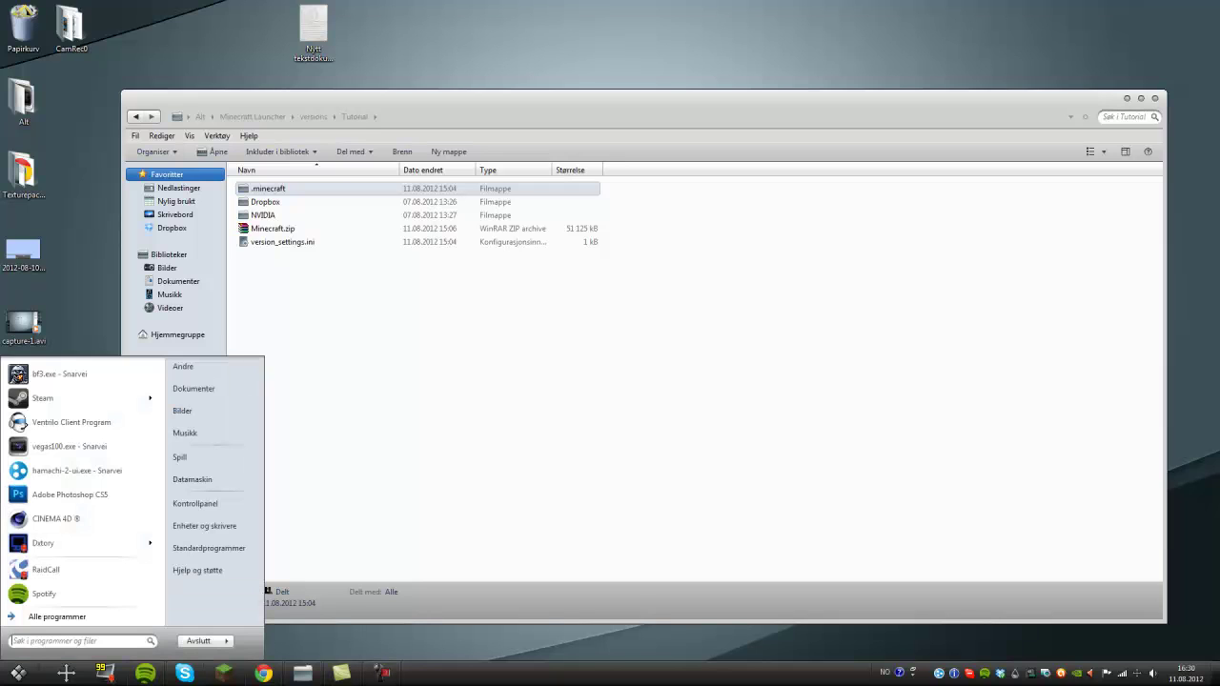
text(%)
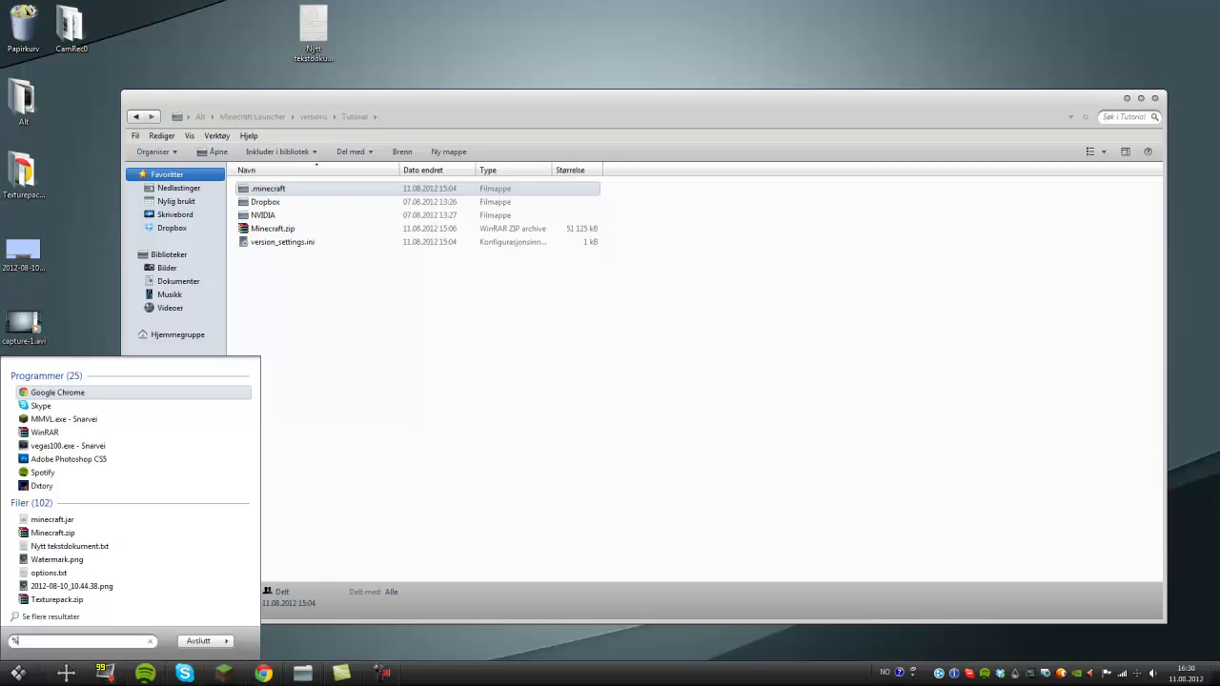
text(appdat)
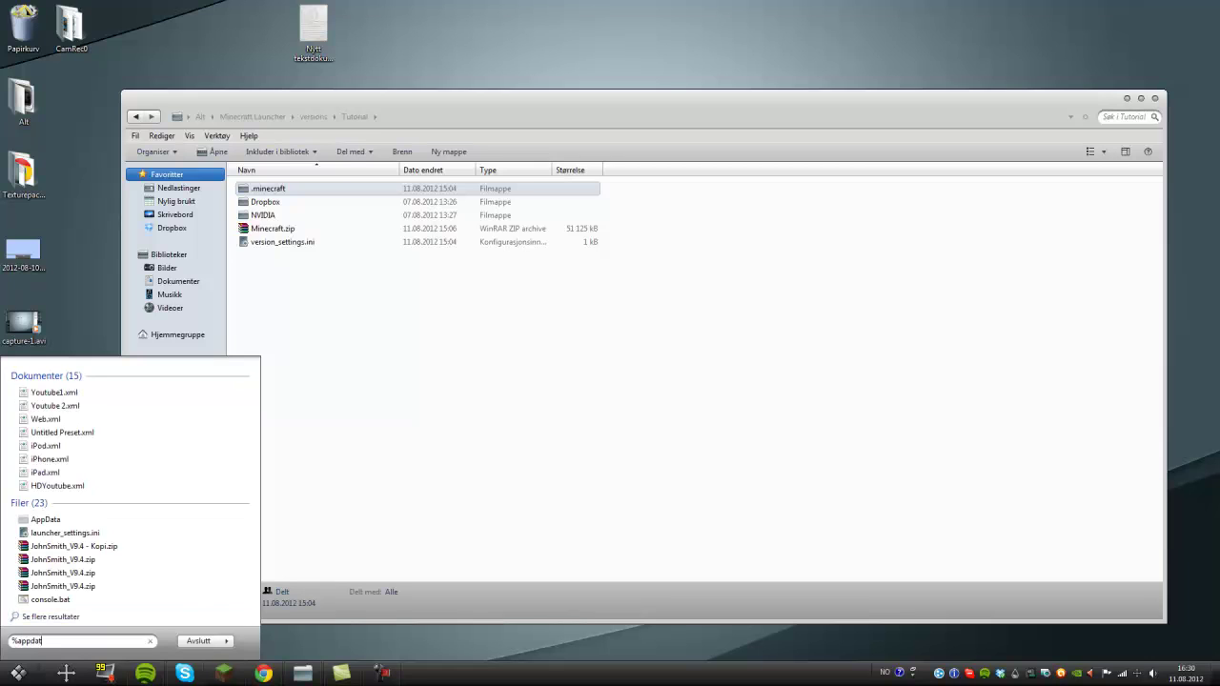
text(a%)
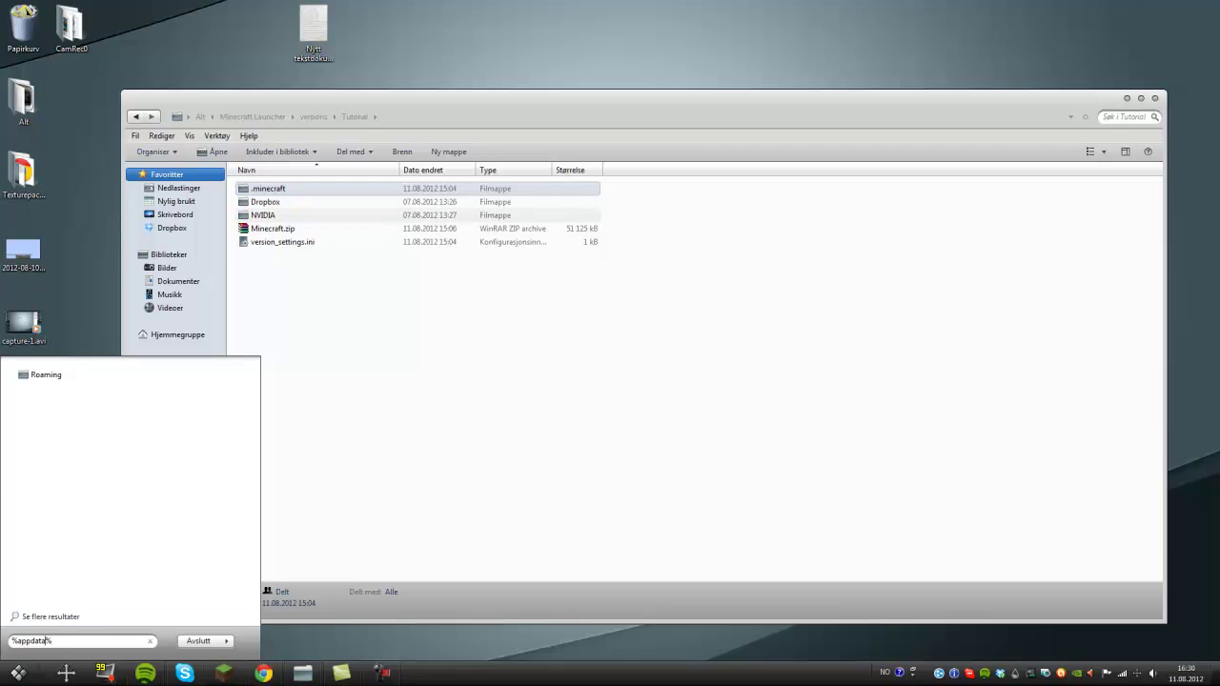
key(BackSpace)
key(BackSpace)
key(BackSpace)
key(Escape)
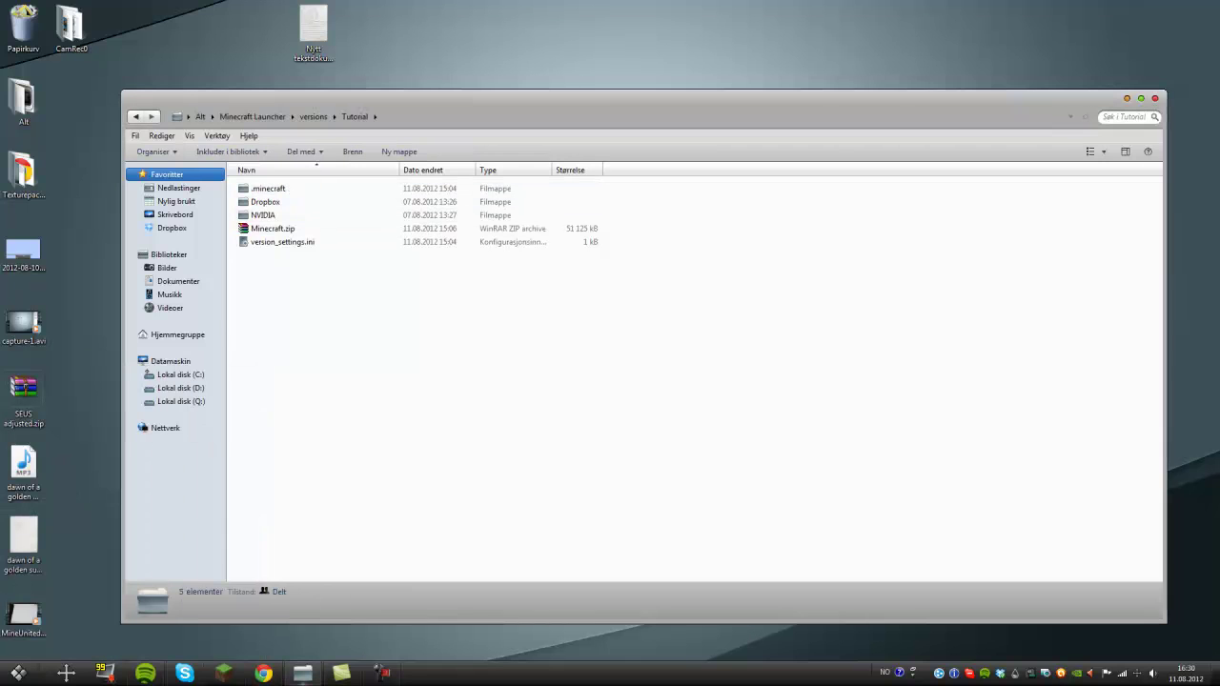
key(Return)
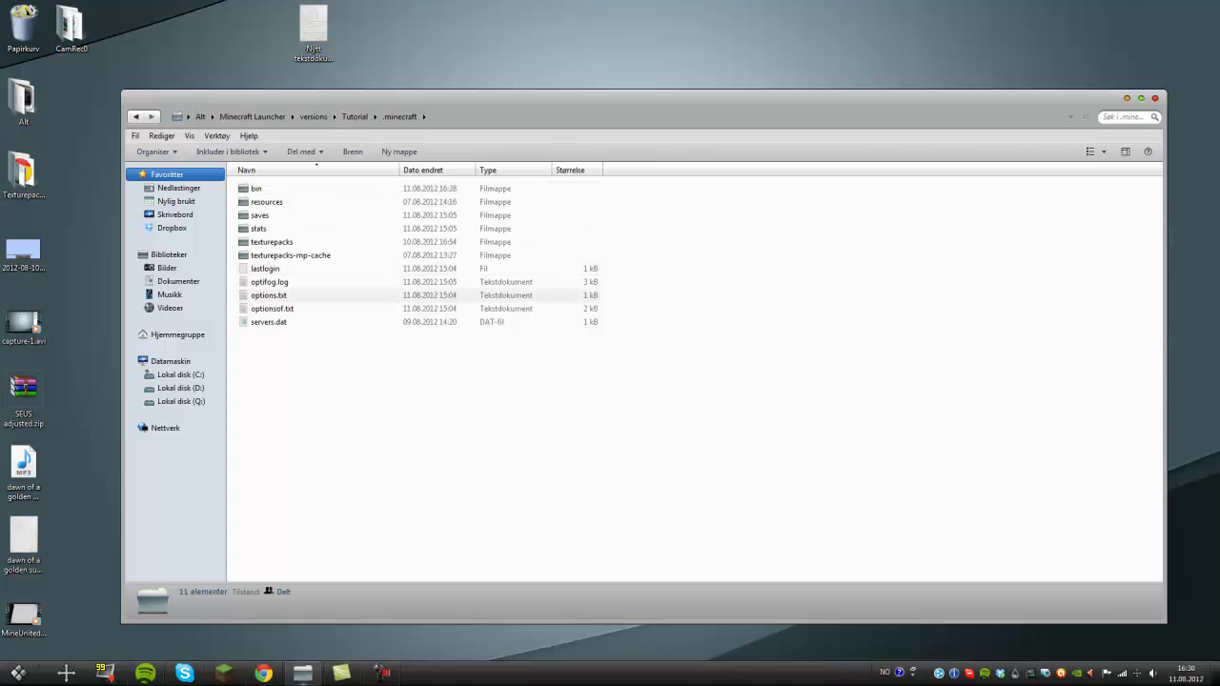
key(Return)
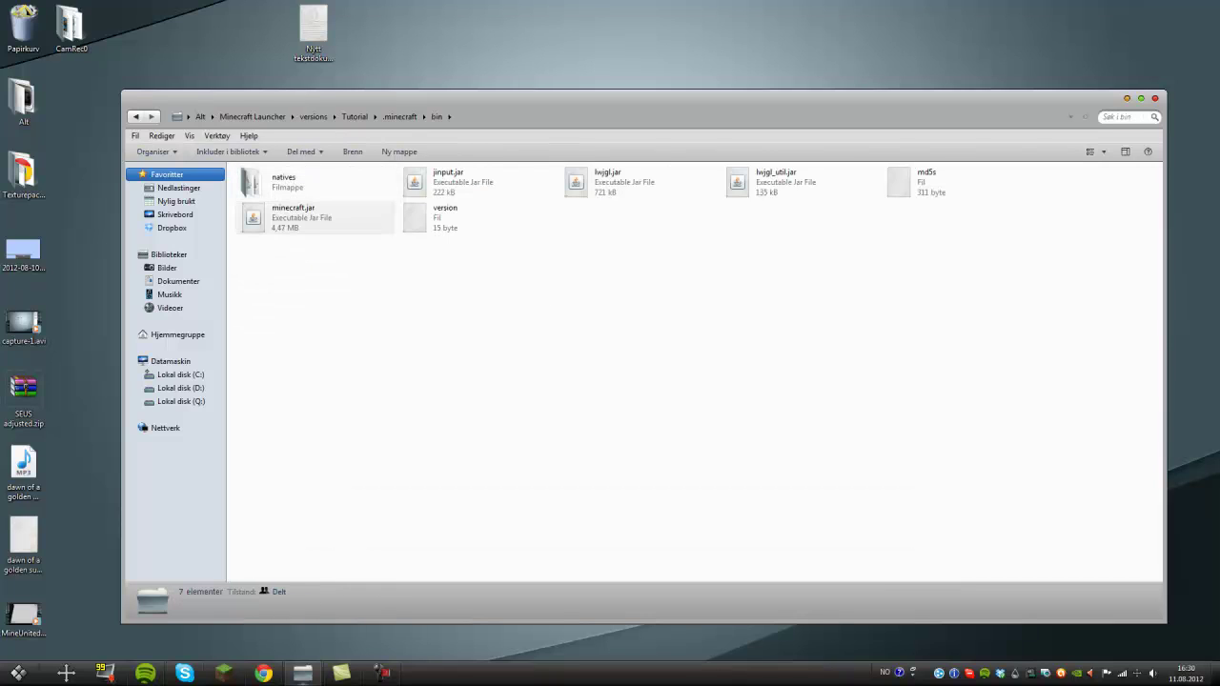
Open minecraft.jar in WinRAR and dismiss the license reminder.
click(324, 221)
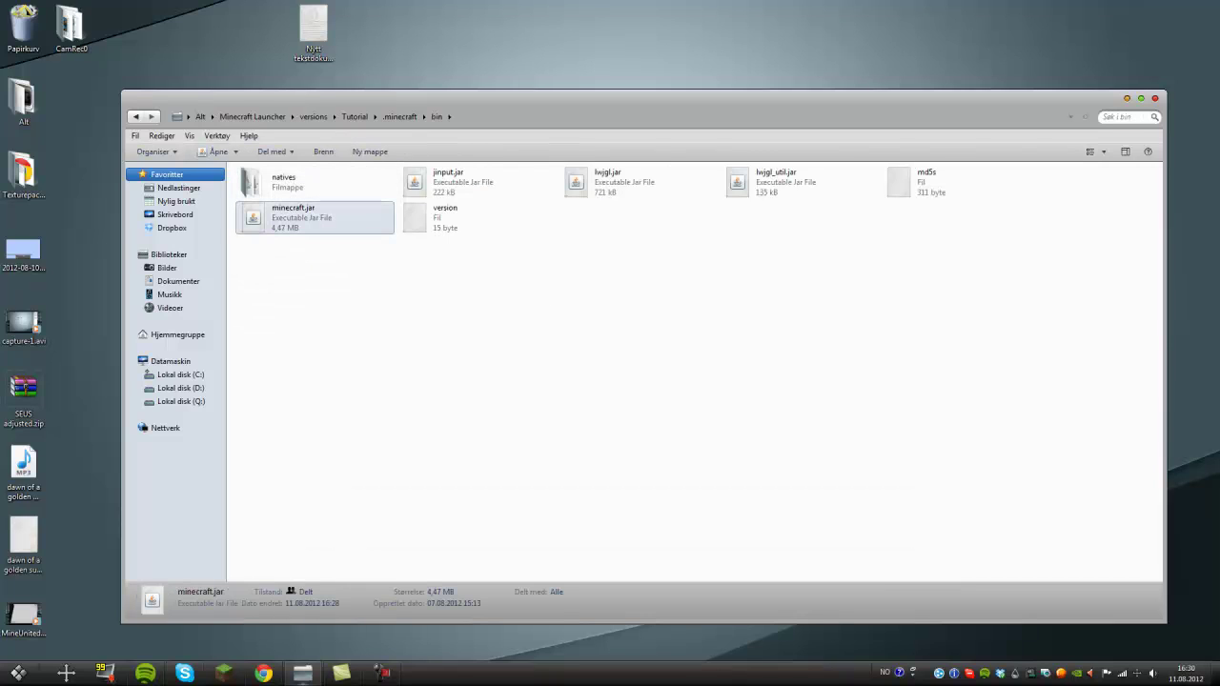
right_click(324, 224)
key(Right)
key(Down)
key(Return)
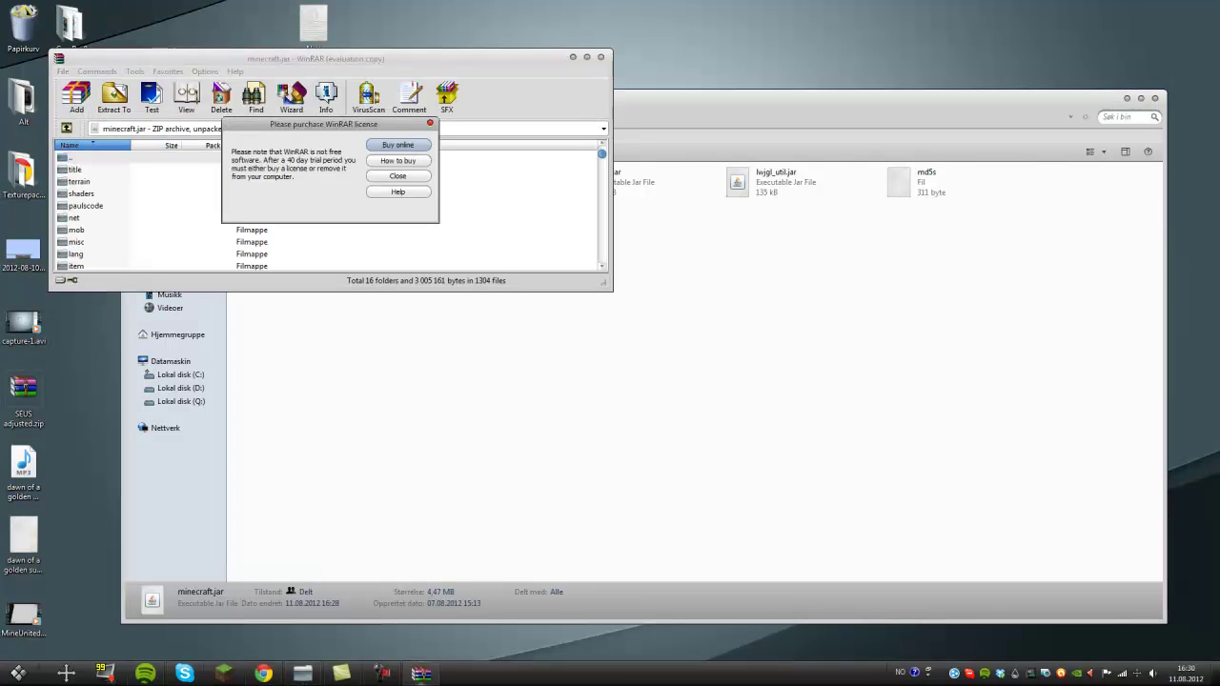
key(Escape)
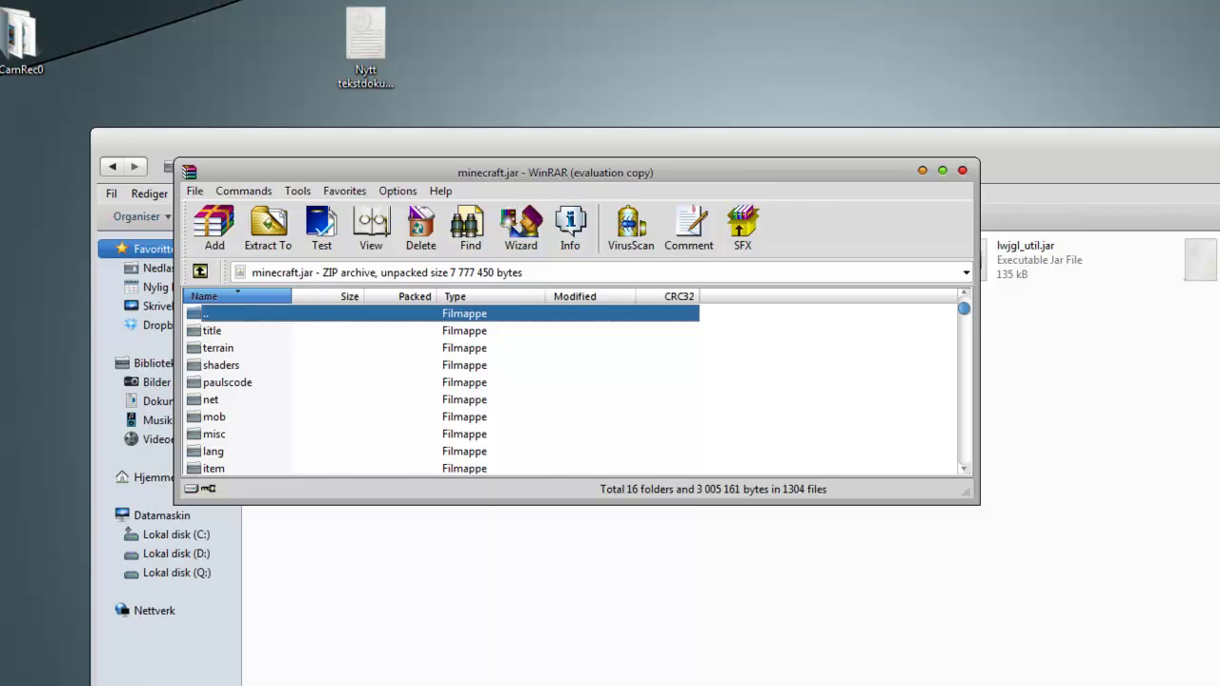
Browse into the jar's shaders folder and select gbuffers_terrain.vsh.
double_click(221, 365)
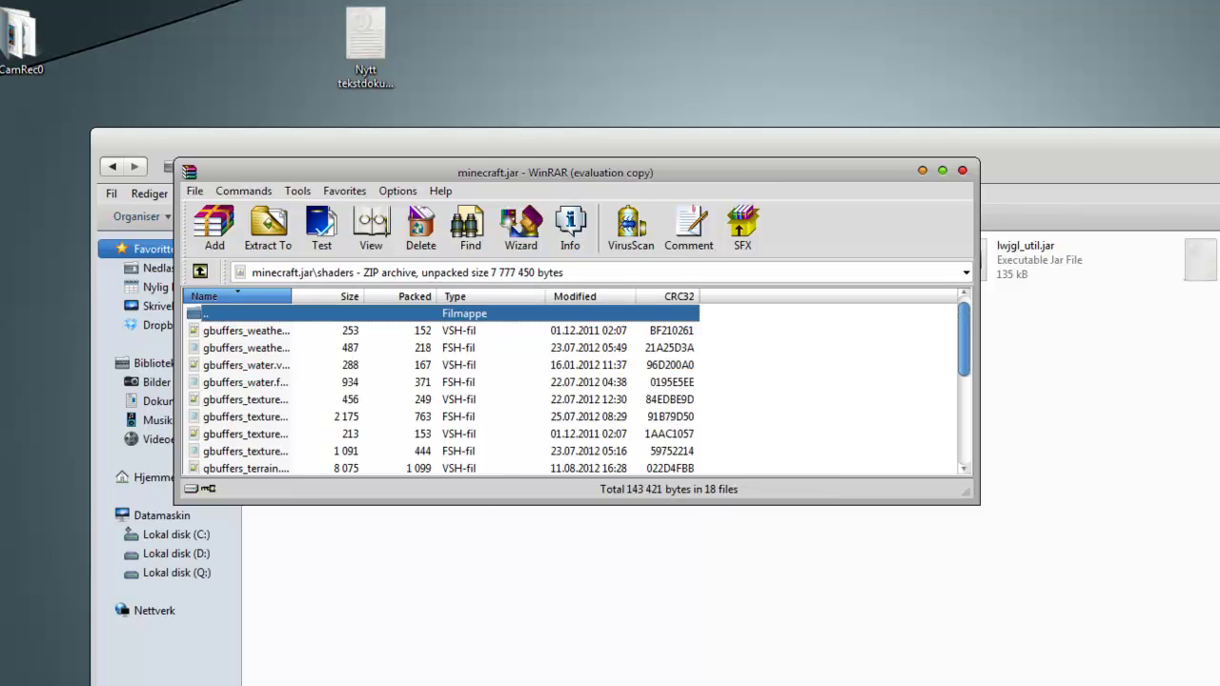
mouse_move(966, 492)
mouse_down()
mouse_move(1219, 654)
mouse_move(1219, 685)
mouse_up()
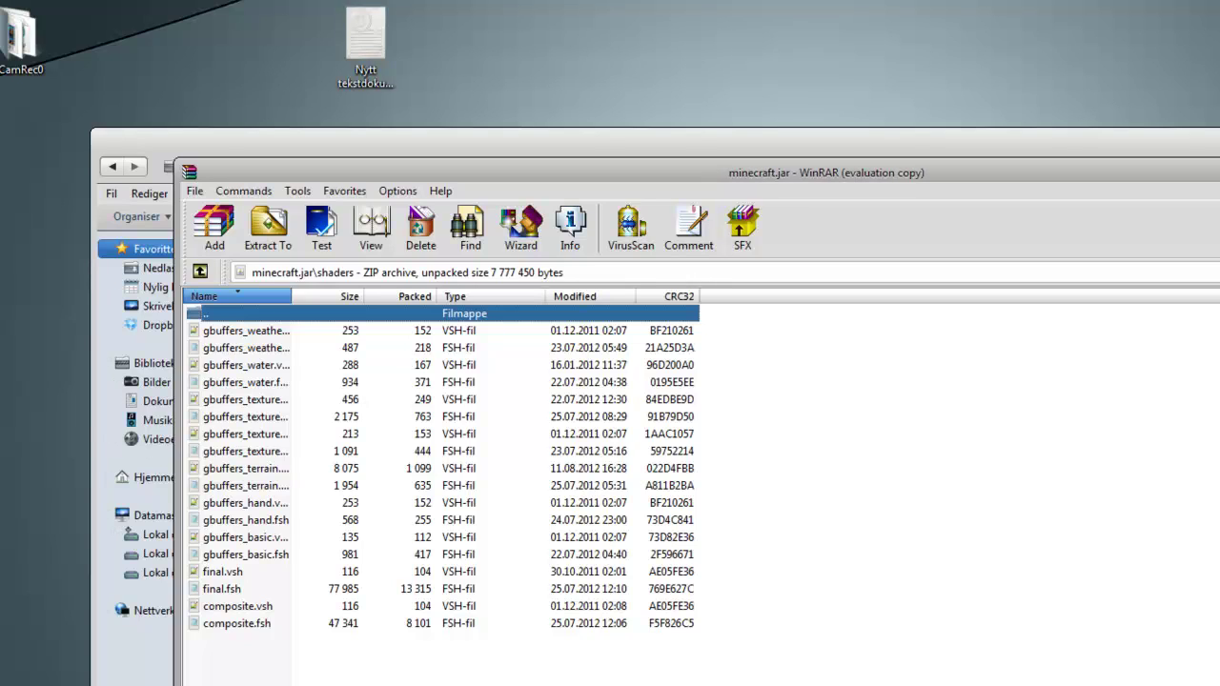
key(BackSpace)
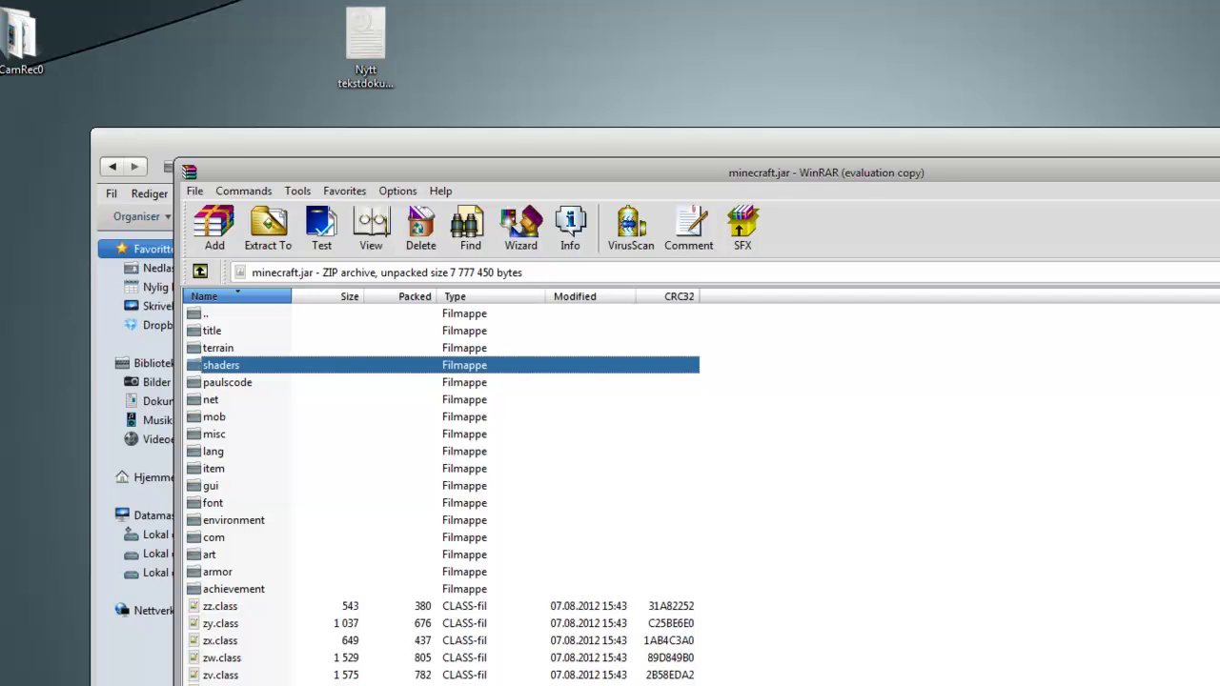
key(Return)
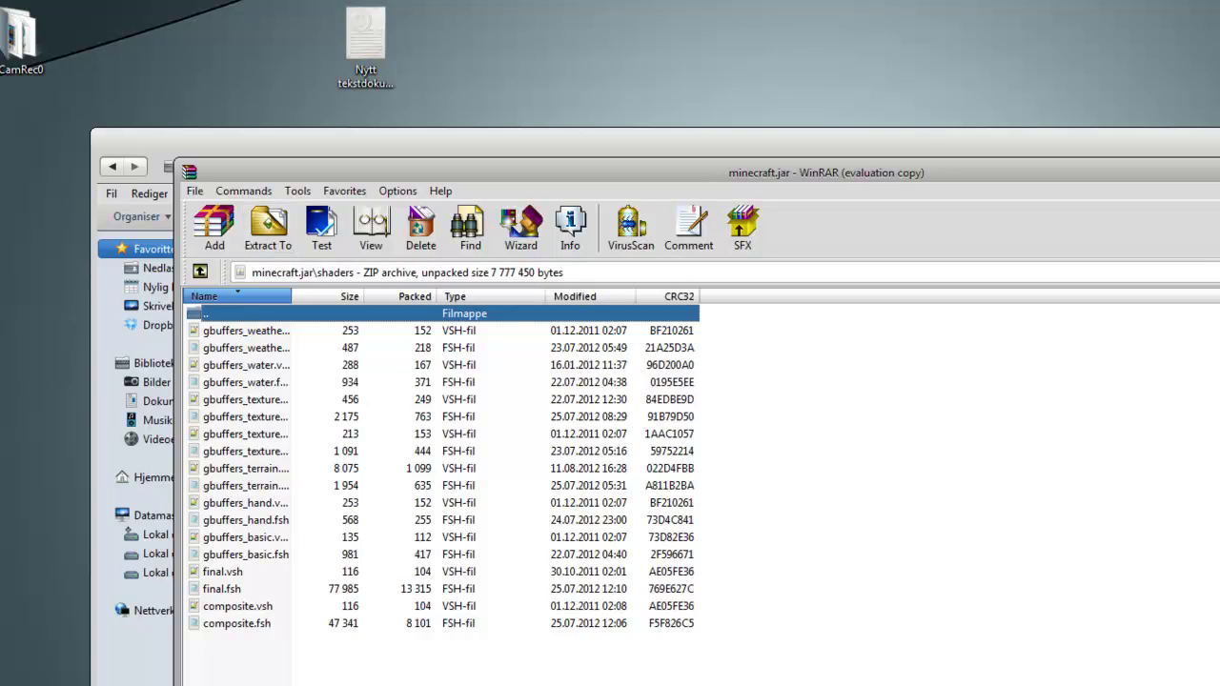
click(246, 468)
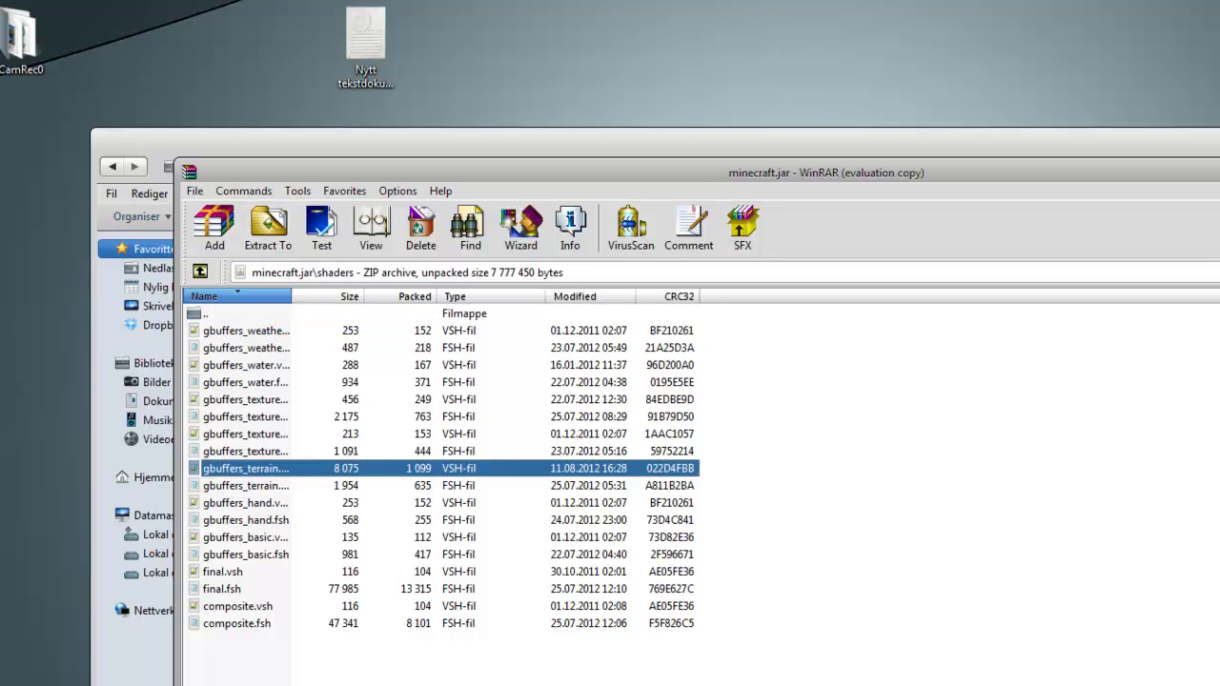
right_click(238, 466)
Open gbuffers_terrain.vsh in Notepad++ and locate the WAVING defines on lines 13–16.
key(Escape)
key(Return)
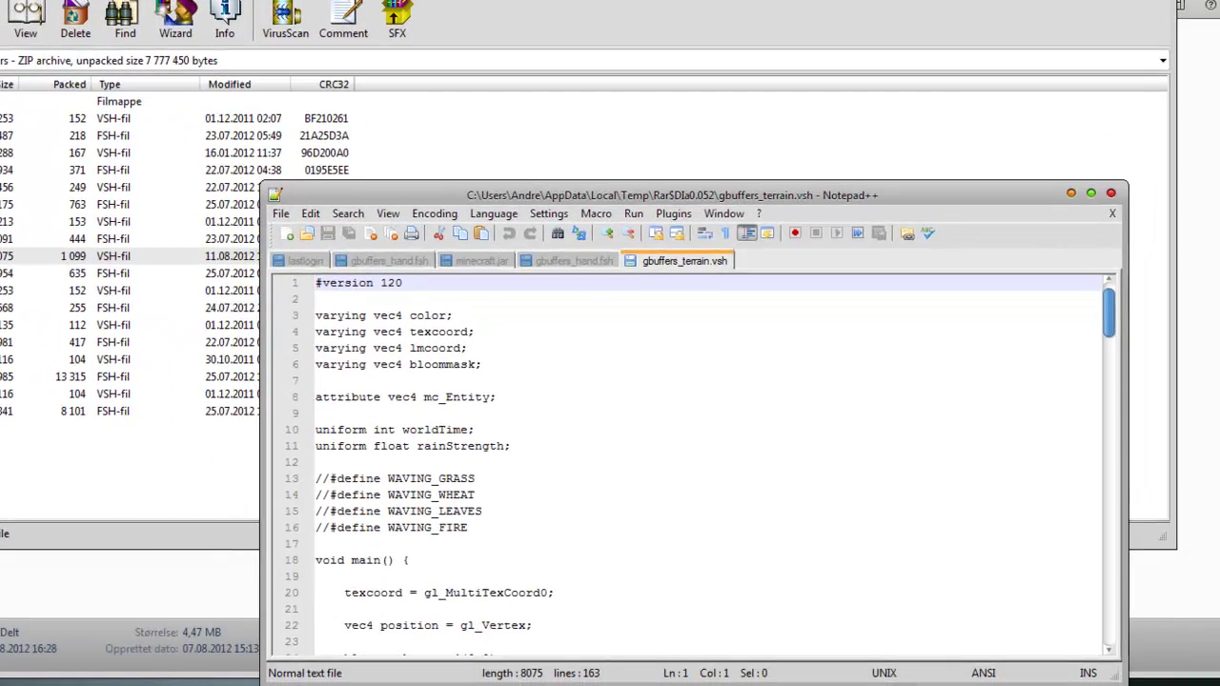
mouse_move(667, 194)
mouse_down()
mouse_move(577, 109)
mouse_move(558, 52)
mouse_up()
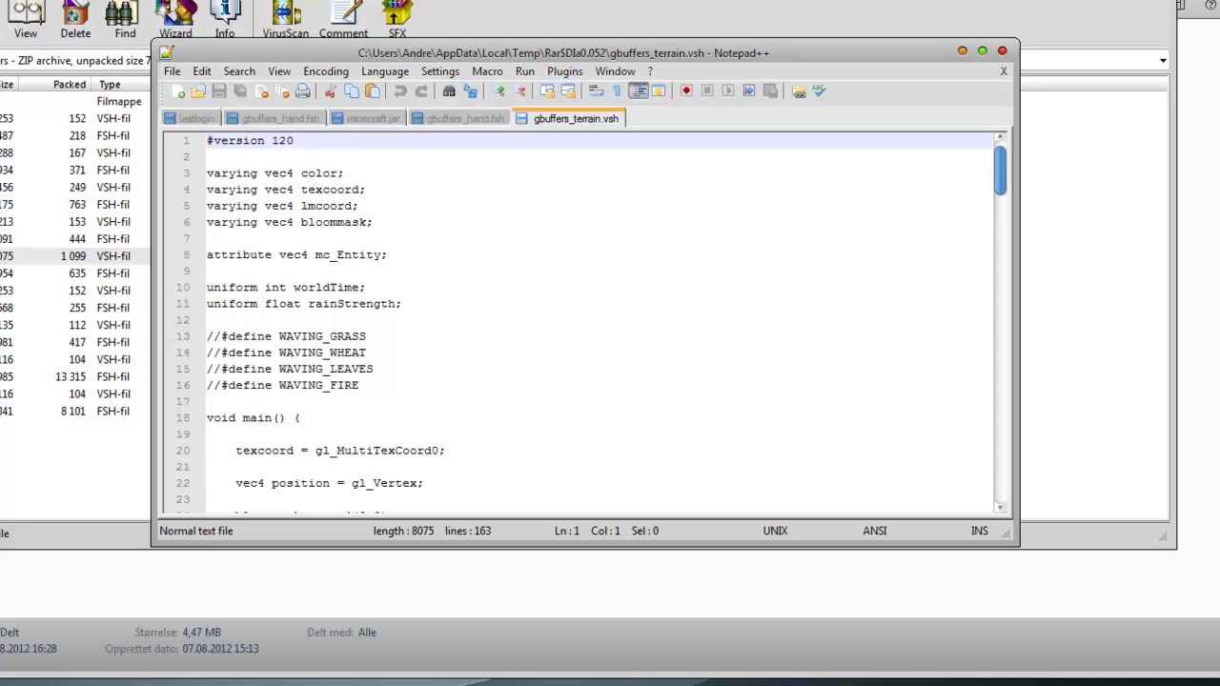
mouse_move(229, 336)
mouse_down()
mouse_move(286, 353)
mouse_move(284, 336)
mouse_move(344, 336)
mouse_move(308, 368)
mouse_up()
click(293, 385)
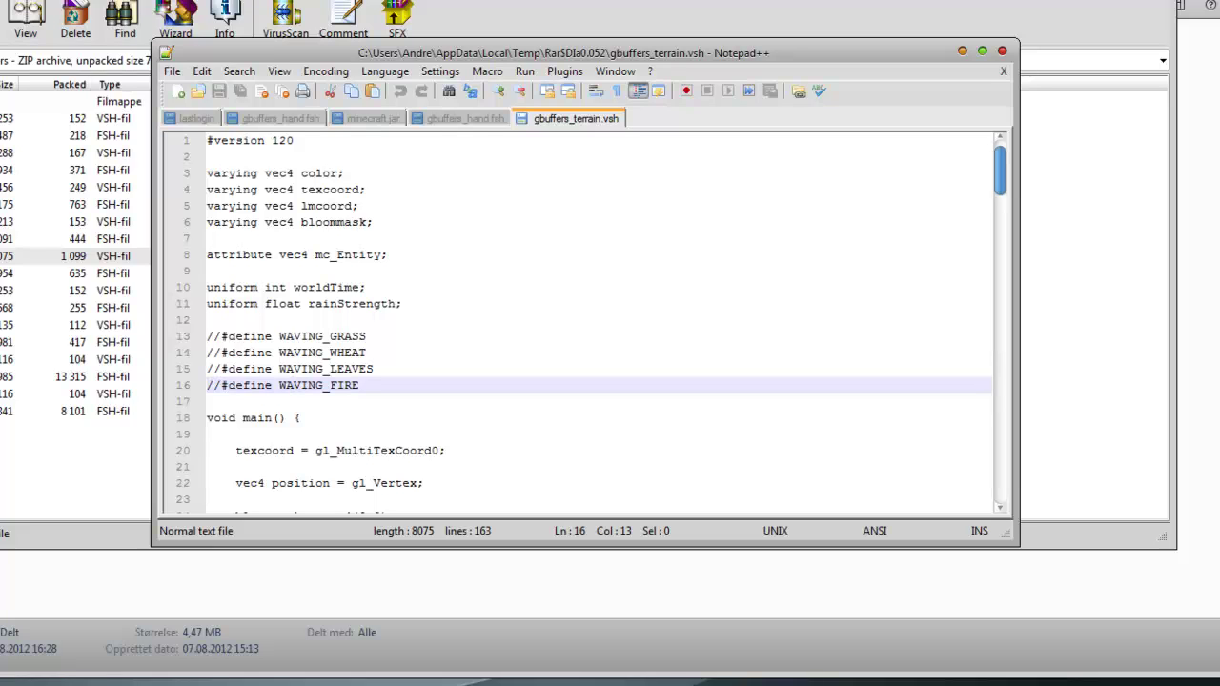
Uncomment WAVING_GRASS, WAVING_WHEAT, WAVING_LEAVES and WAVING_FIRE, then save the file.
click(220, 336)
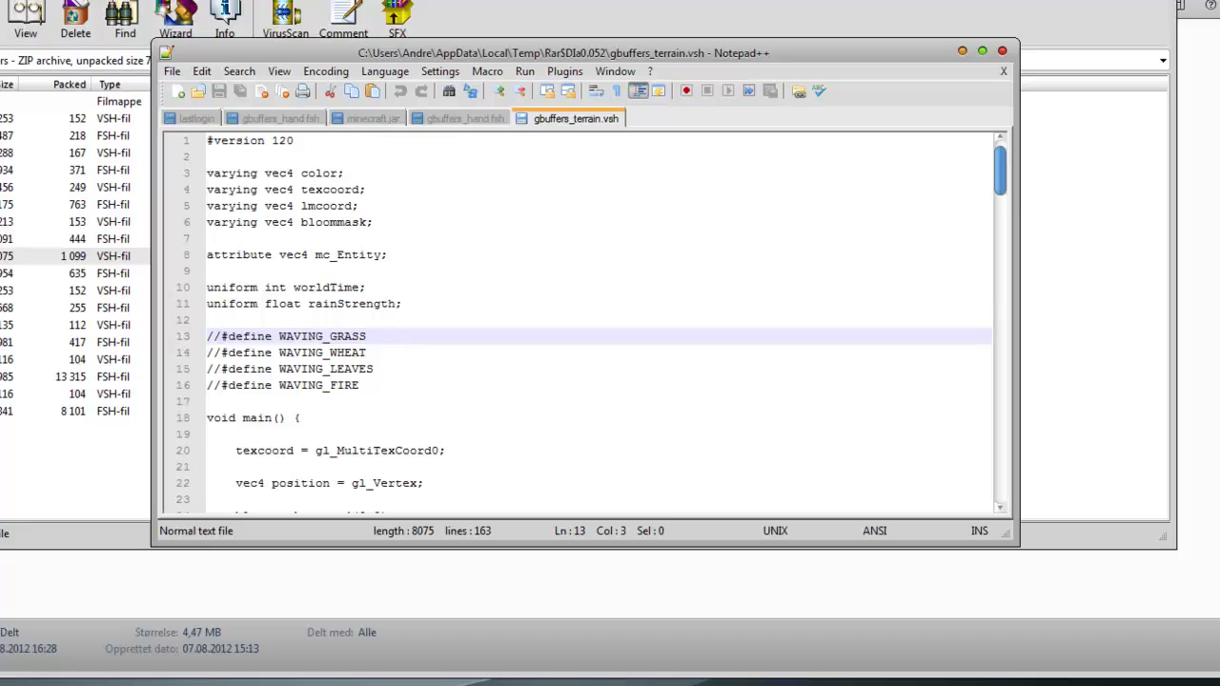
key(BackSpace)
key(BackSpace)
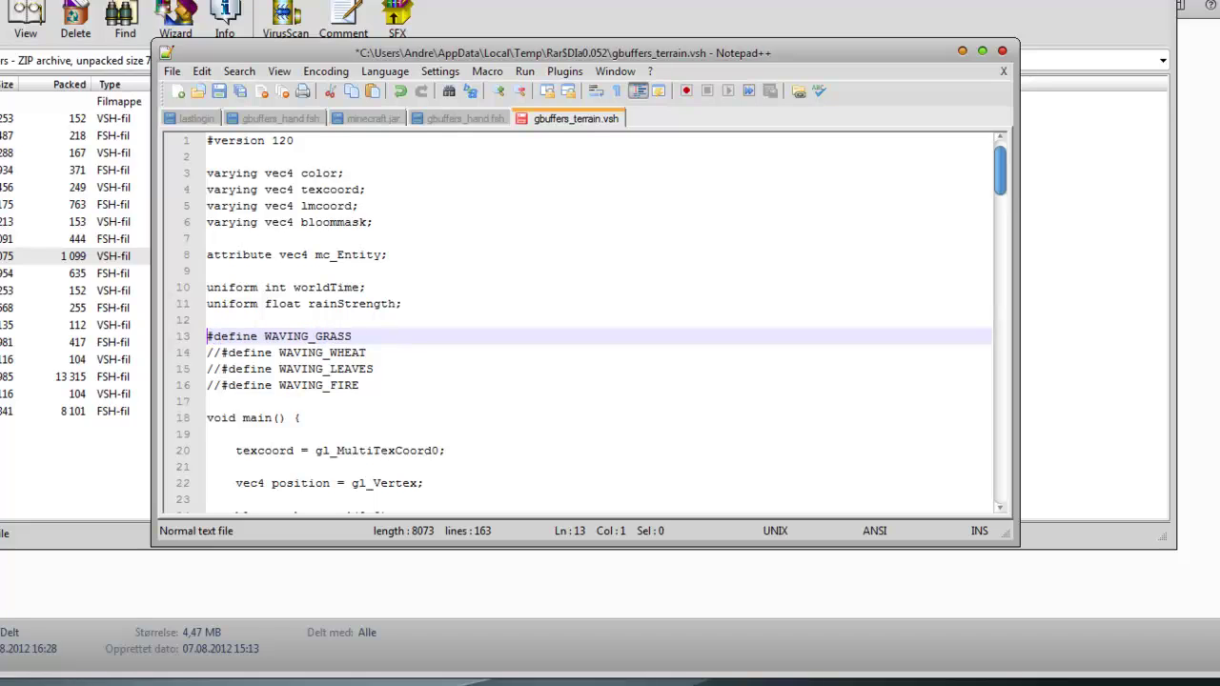
click(220, 353)
key(BackSpace)
key(BackSpace)
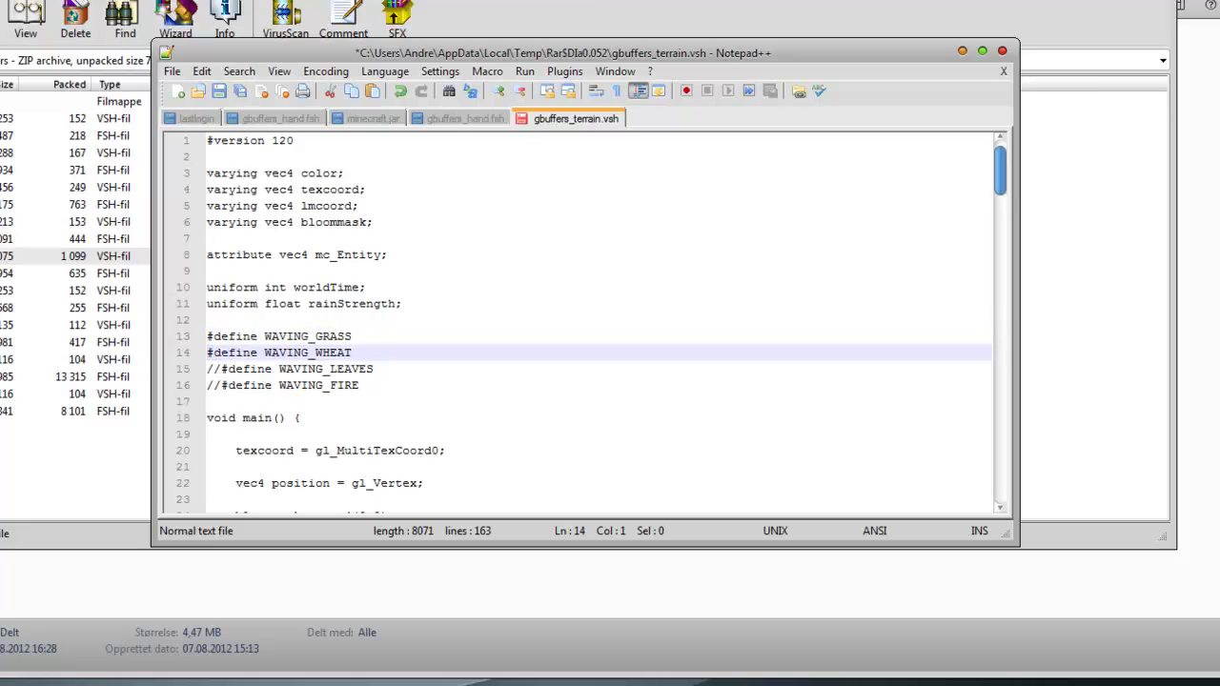
click(220, 368)
key(BackSpace)
key(BackSpace)
click(220, 385)
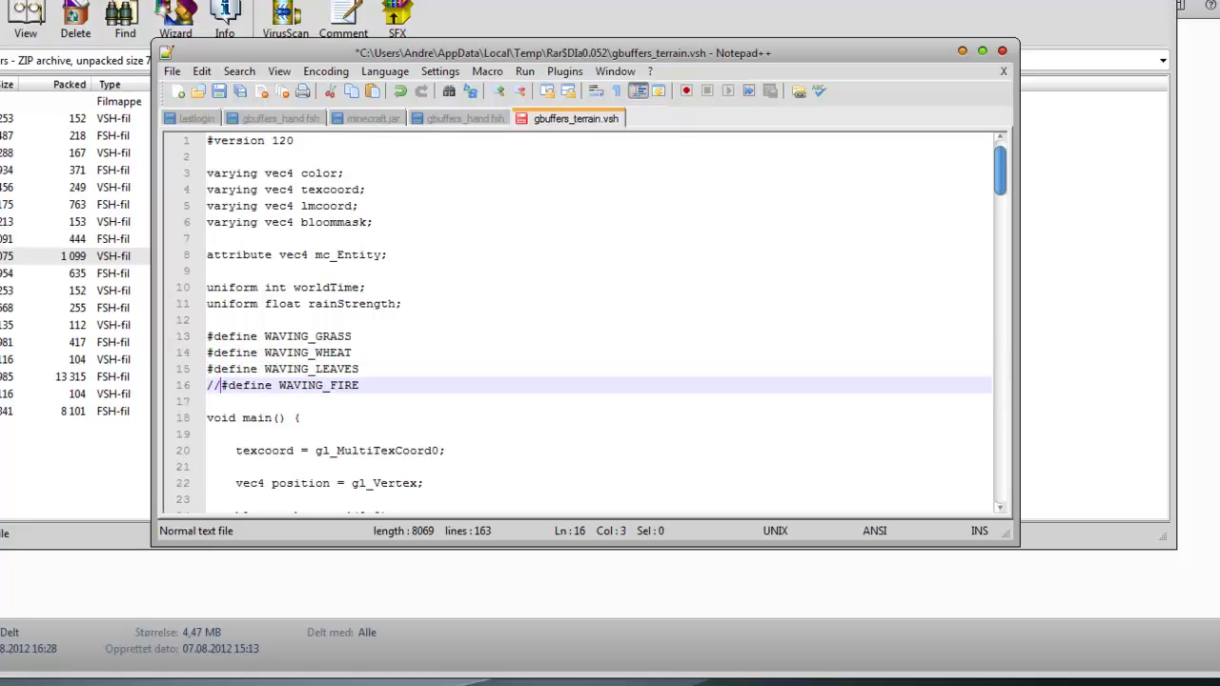
key(BackSpace)
key(BackSpace)
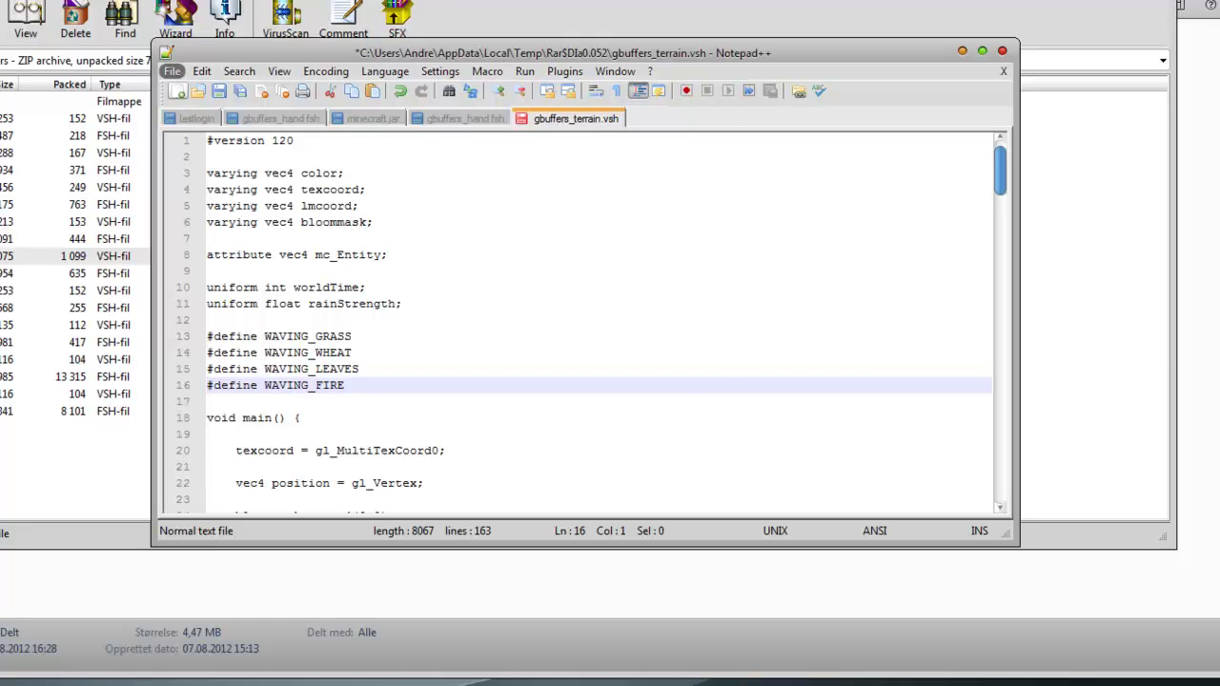
click(171, 72)
click(200, 152)
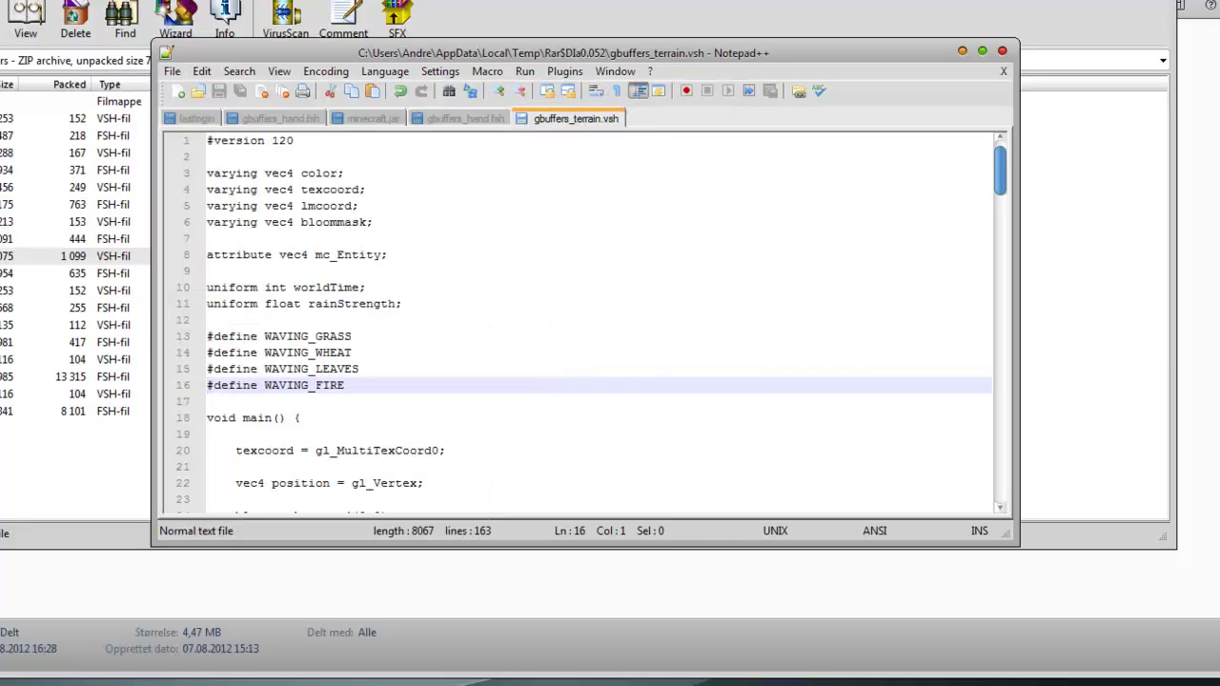
Close Notepad++ and confirm updating gbuffers_terrain.vsh inside minecraft.jar.
key(alt+F4)
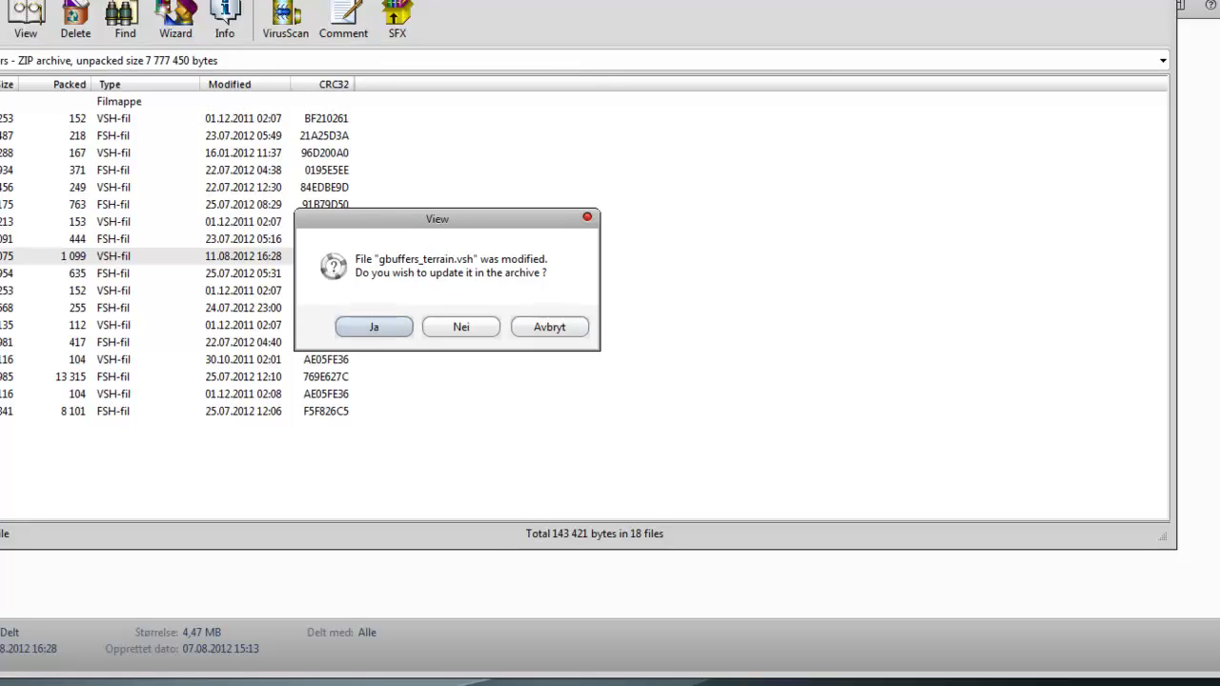
key(Return)
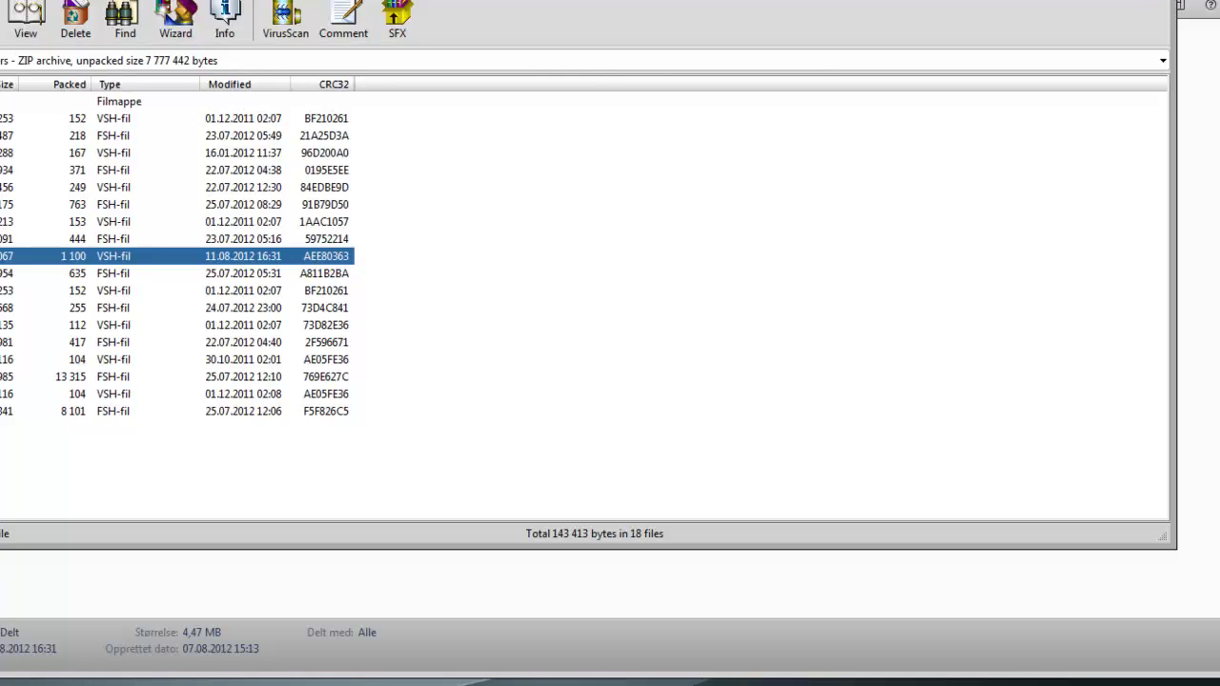
Close WinRAR and Explorer, then start the Tutorial profile from the MMVL launcher.
key(Escape)
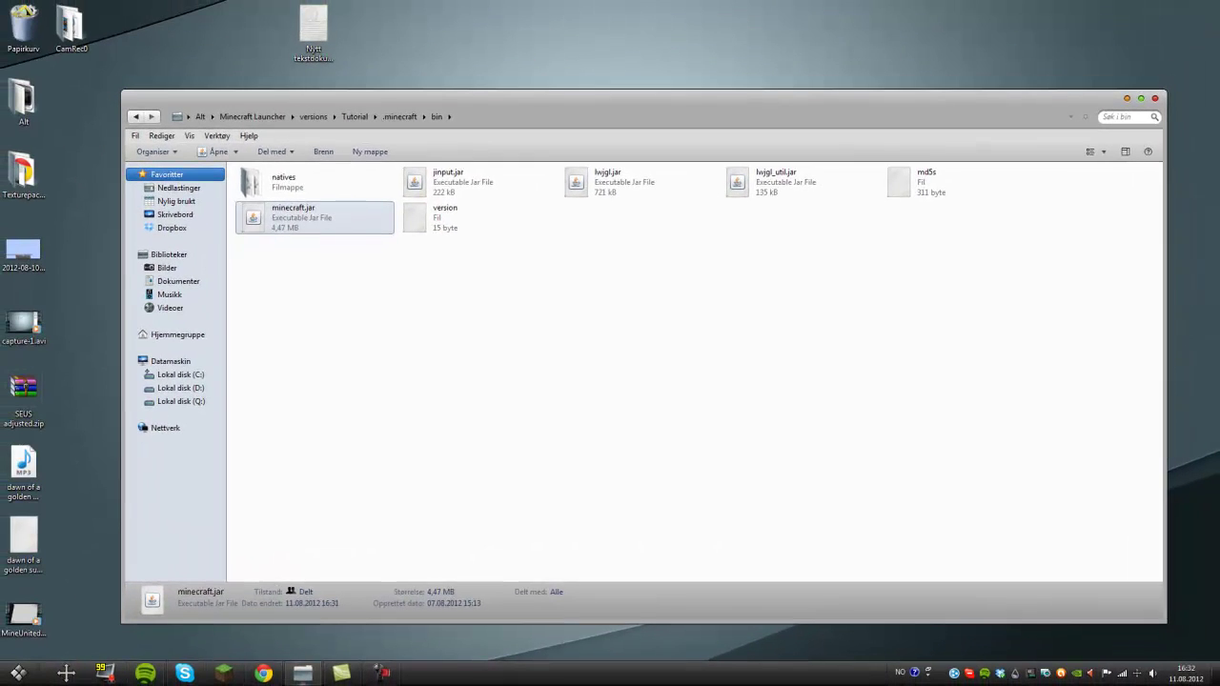
key(alt+F4)
click(224, 673)
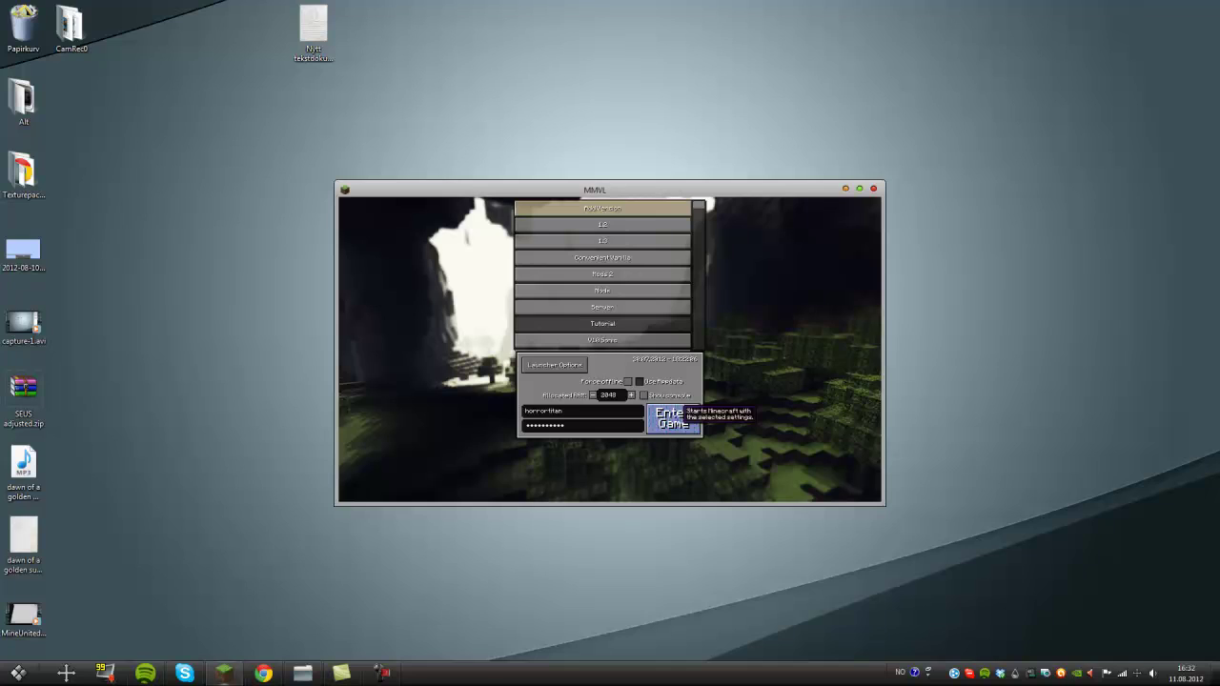
click(679, 408)
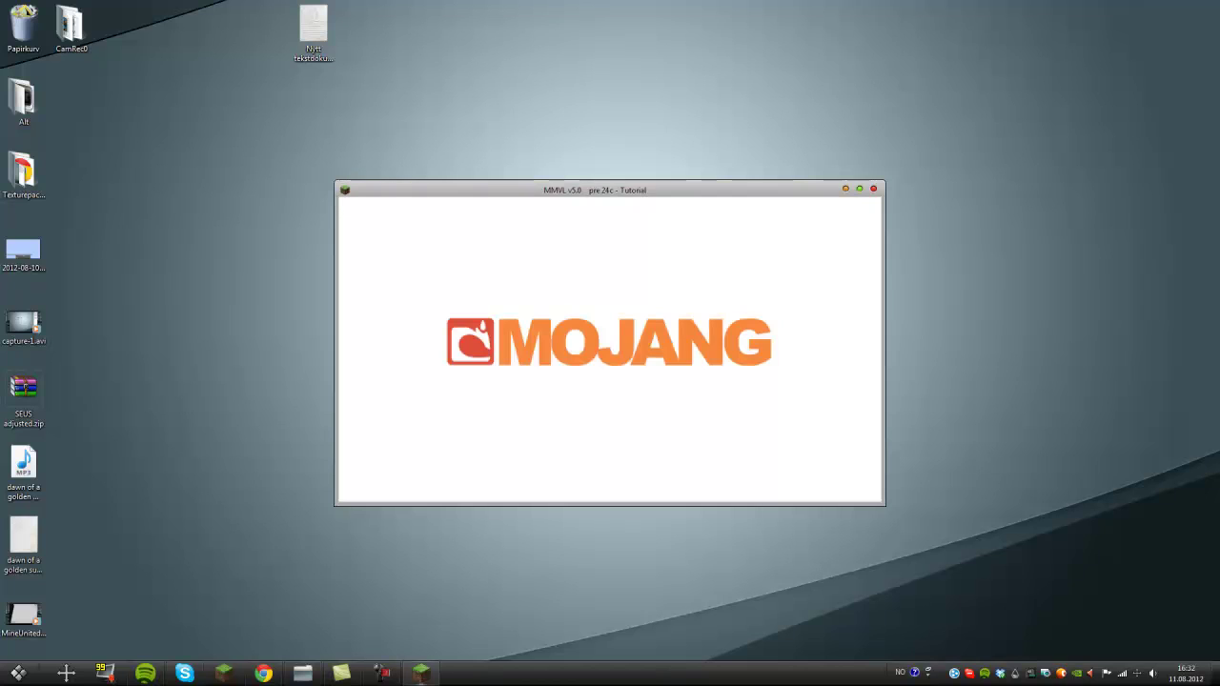
Create a Creative-mode world named New World and load into it.
click(608, 346)
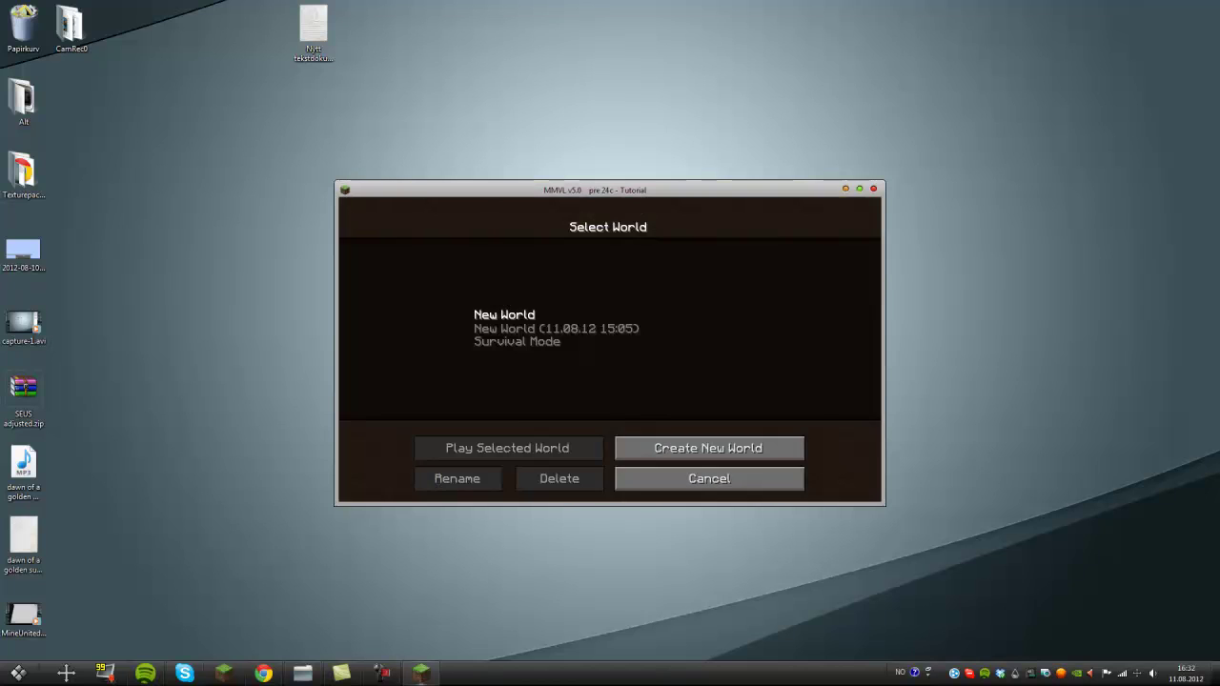
click(703, 444)
click(608, 337)
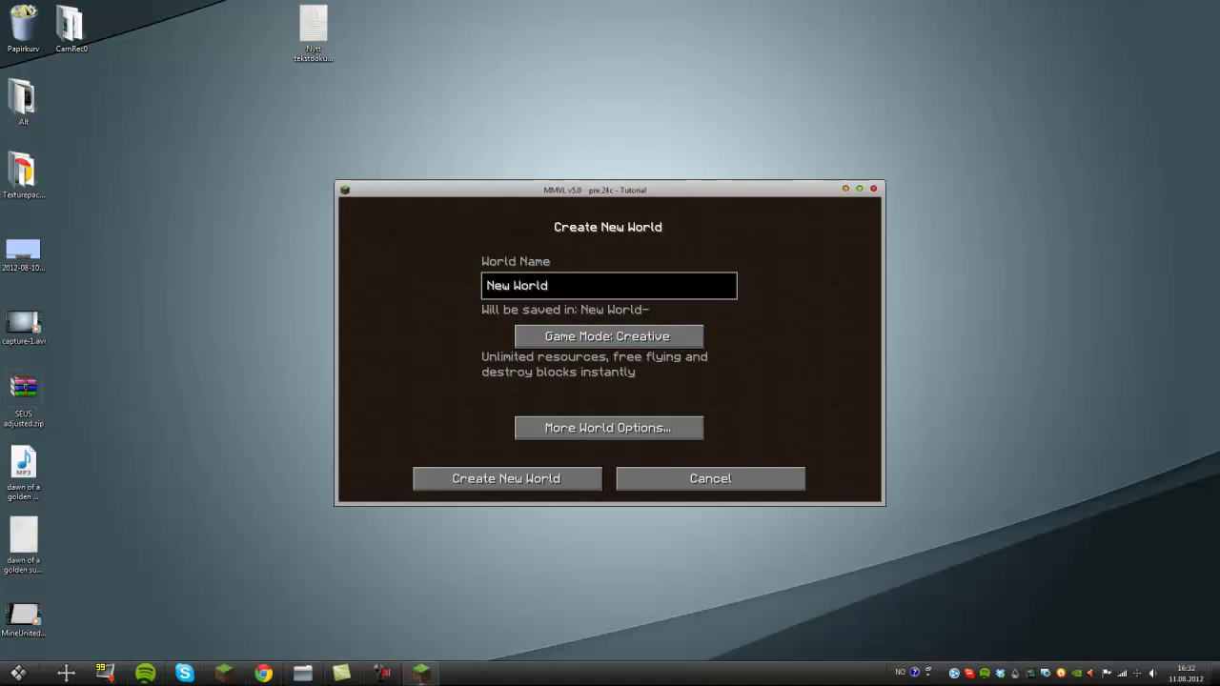
click(506, 479)
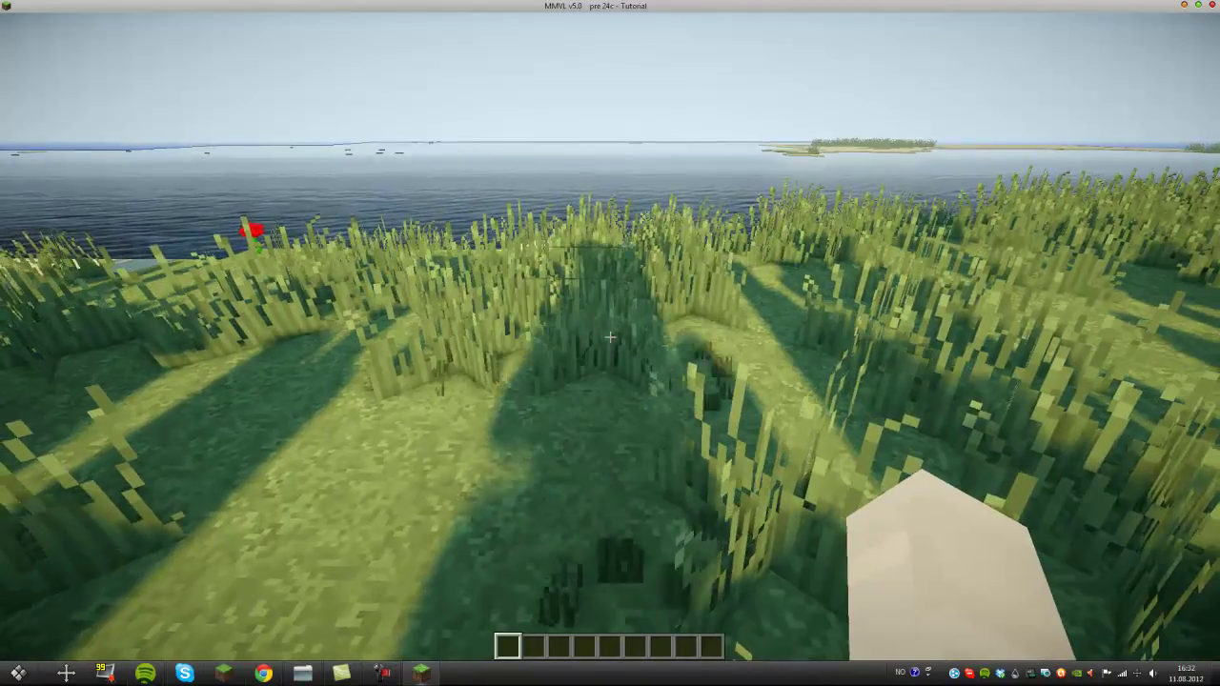
Take flint and steel from the creative inventory and set a block on fire.
key(e)
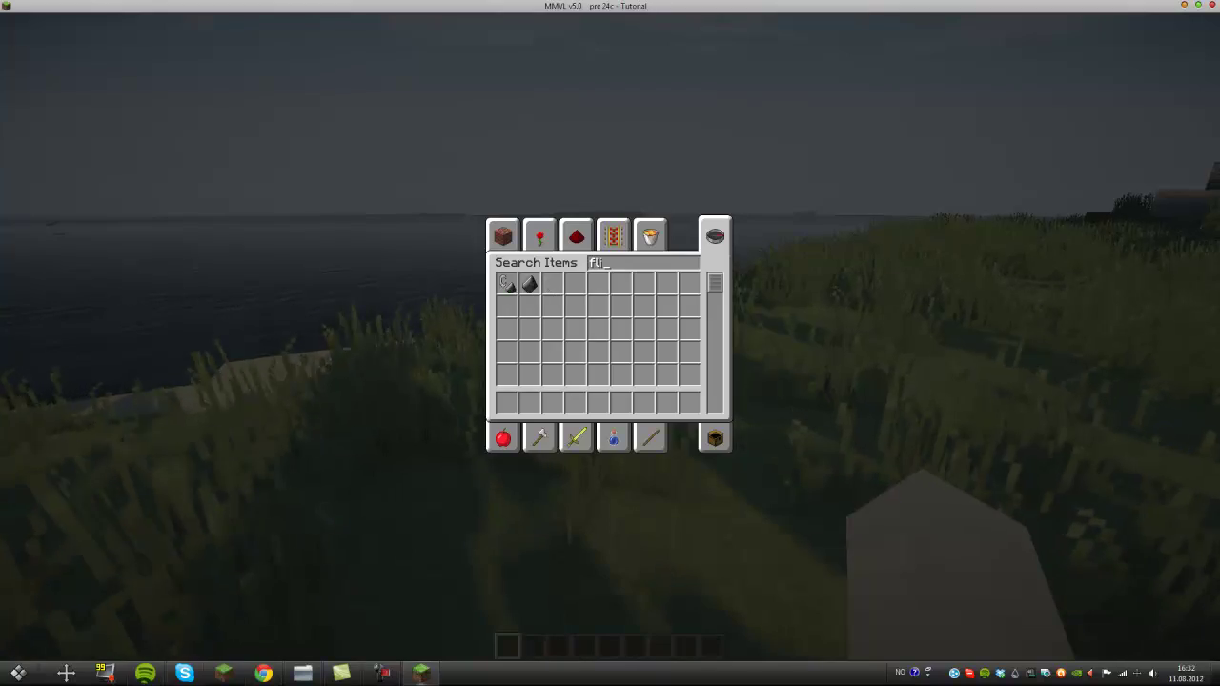
key(Escape)
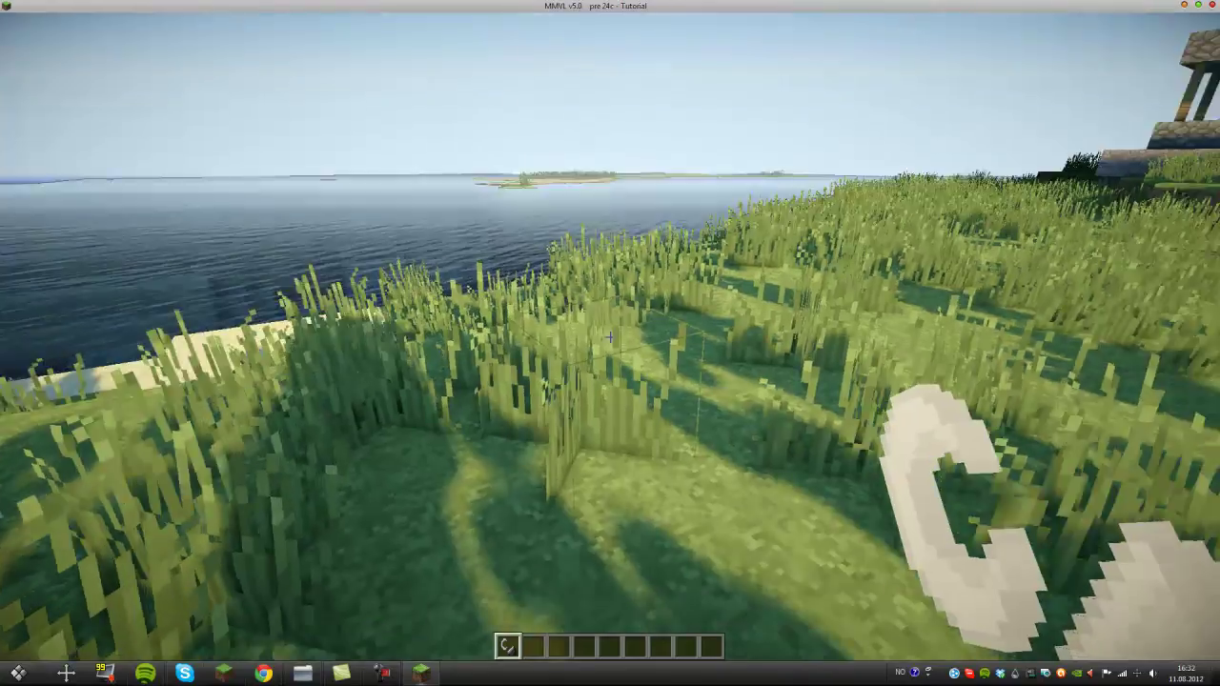
right_click(610, 337)
key(a)
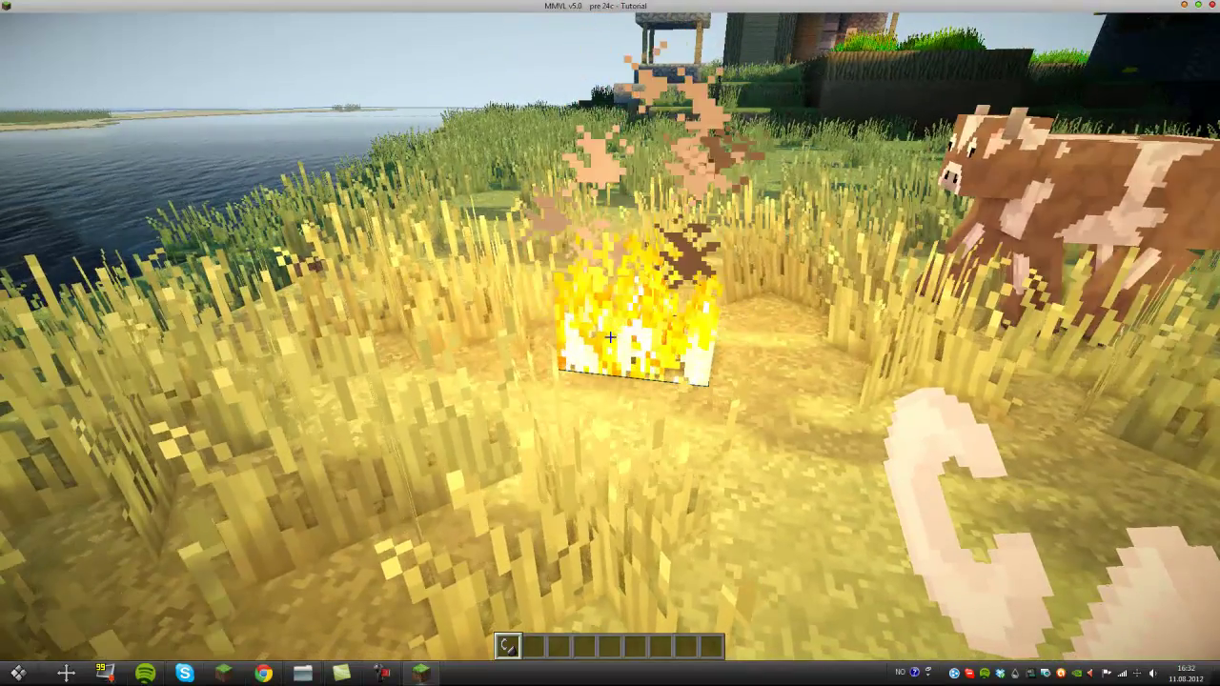
key(e)
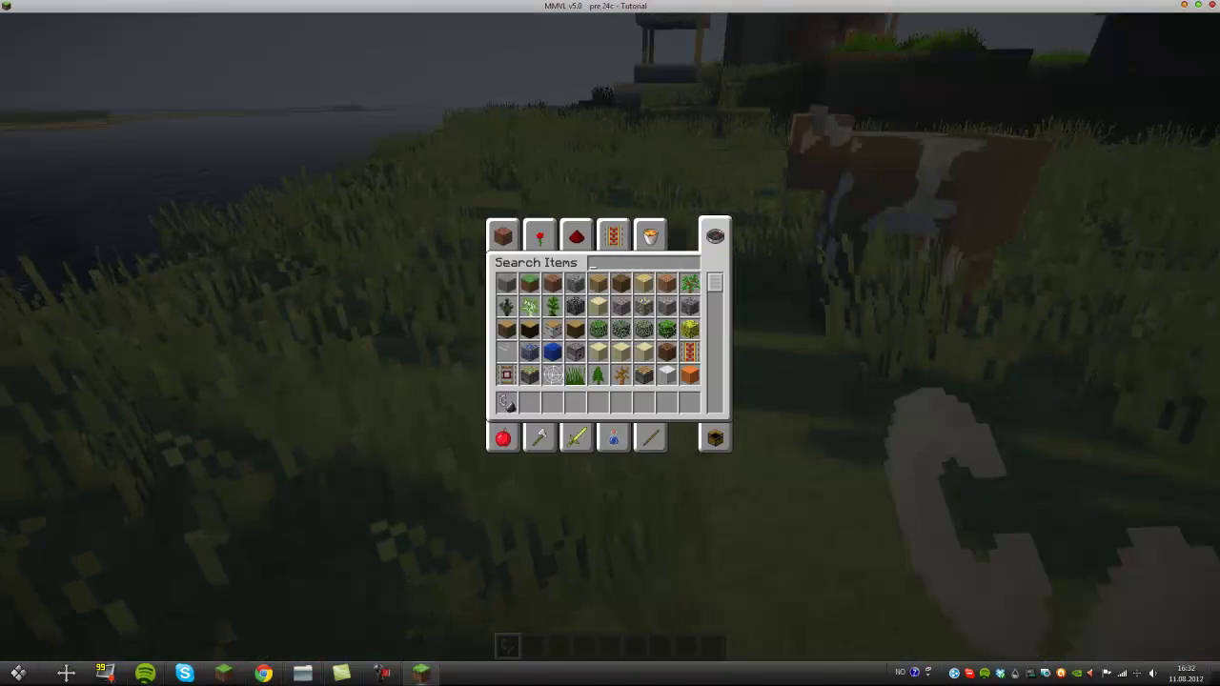
Search 'lea' and place a Spruce Leaves block on the grass.
text(lea)
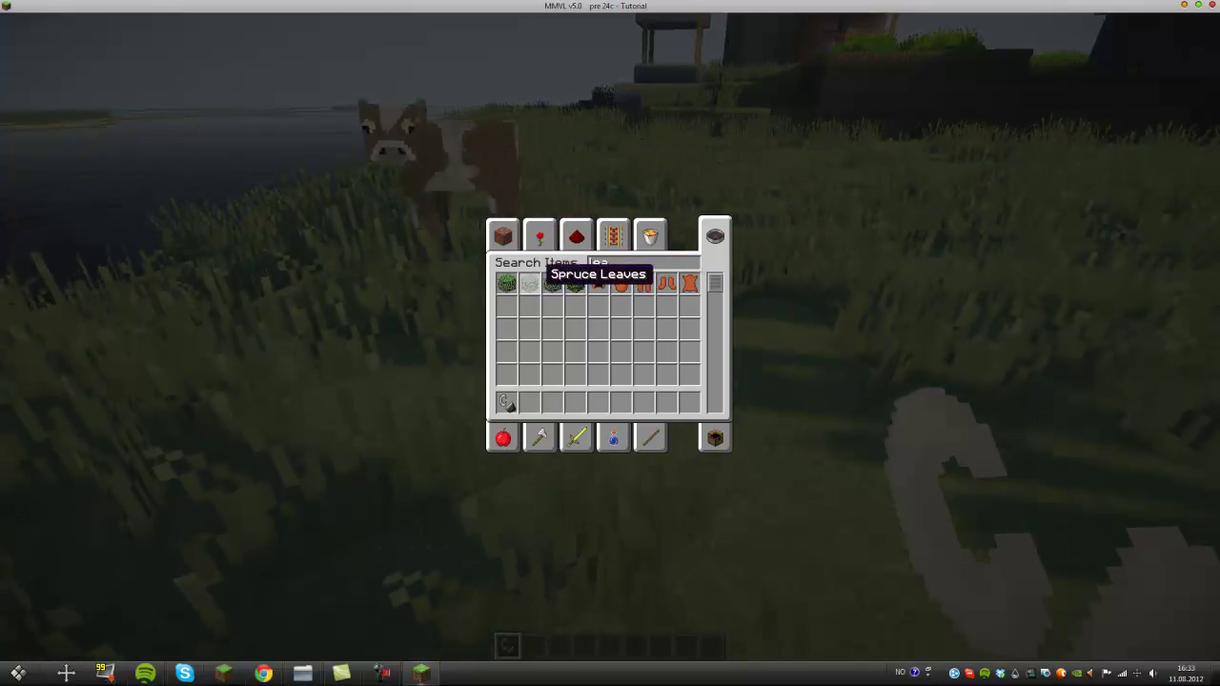
click(560, 394)
key(e)
right_click(610, 343)
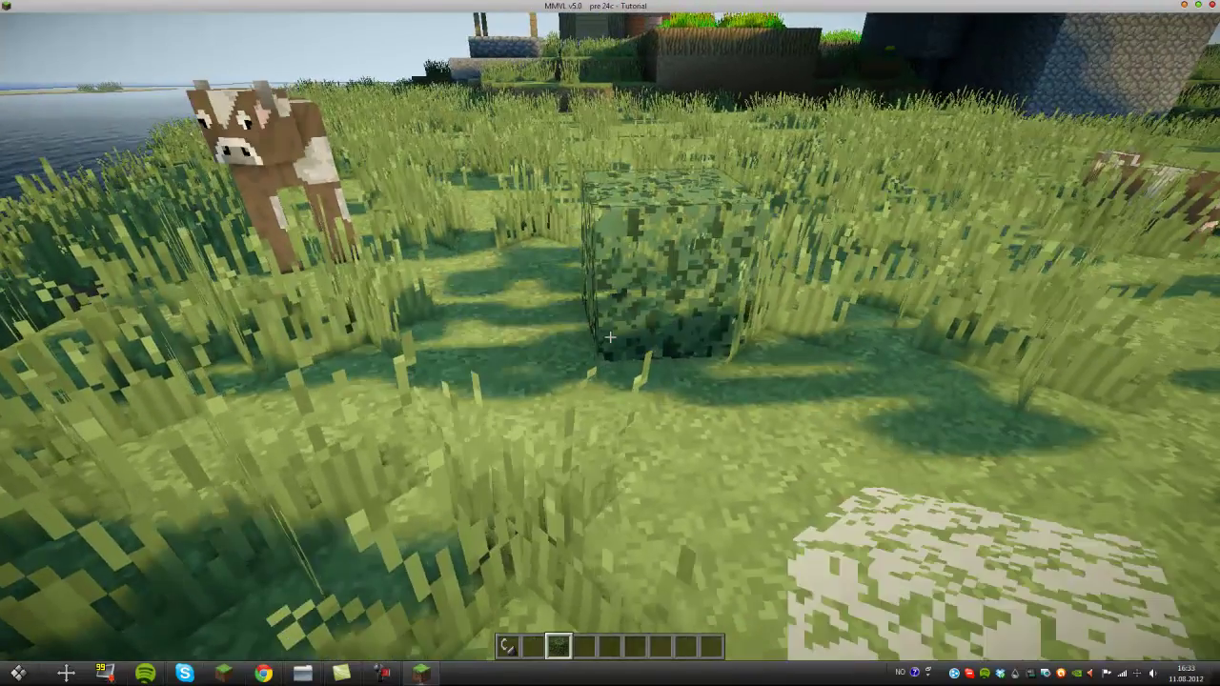
Walk around the leaves block and head to the wooden ledge by the village wheat.
key(s)
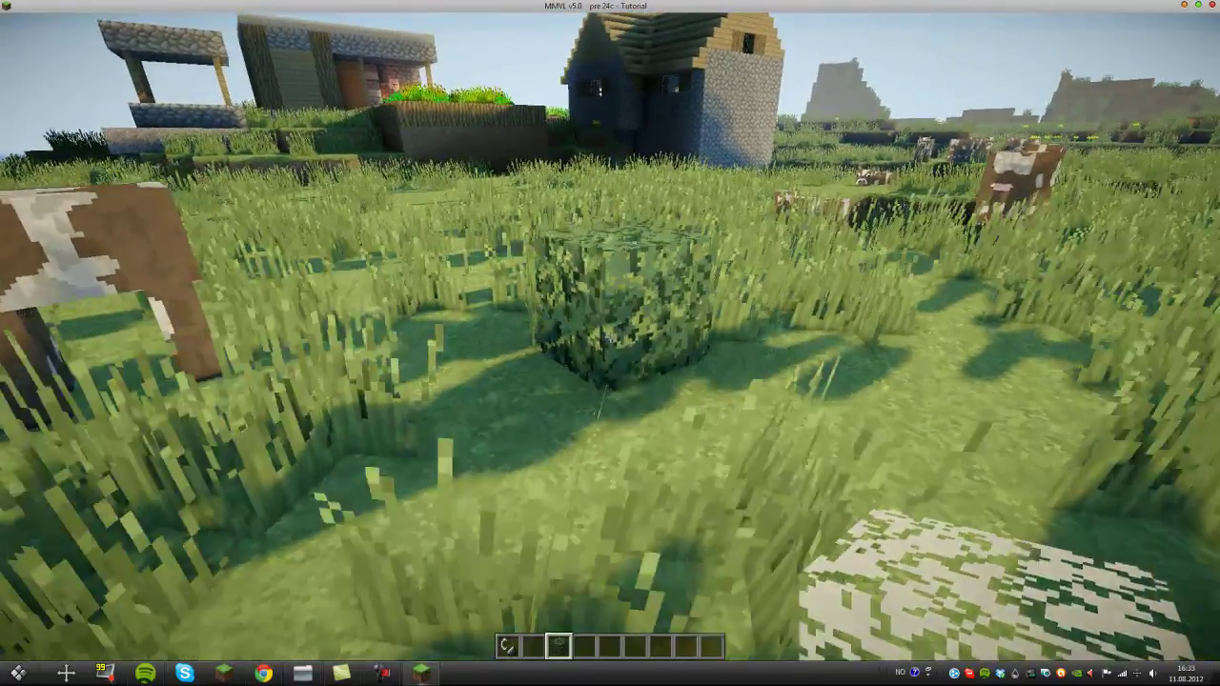
key(d)
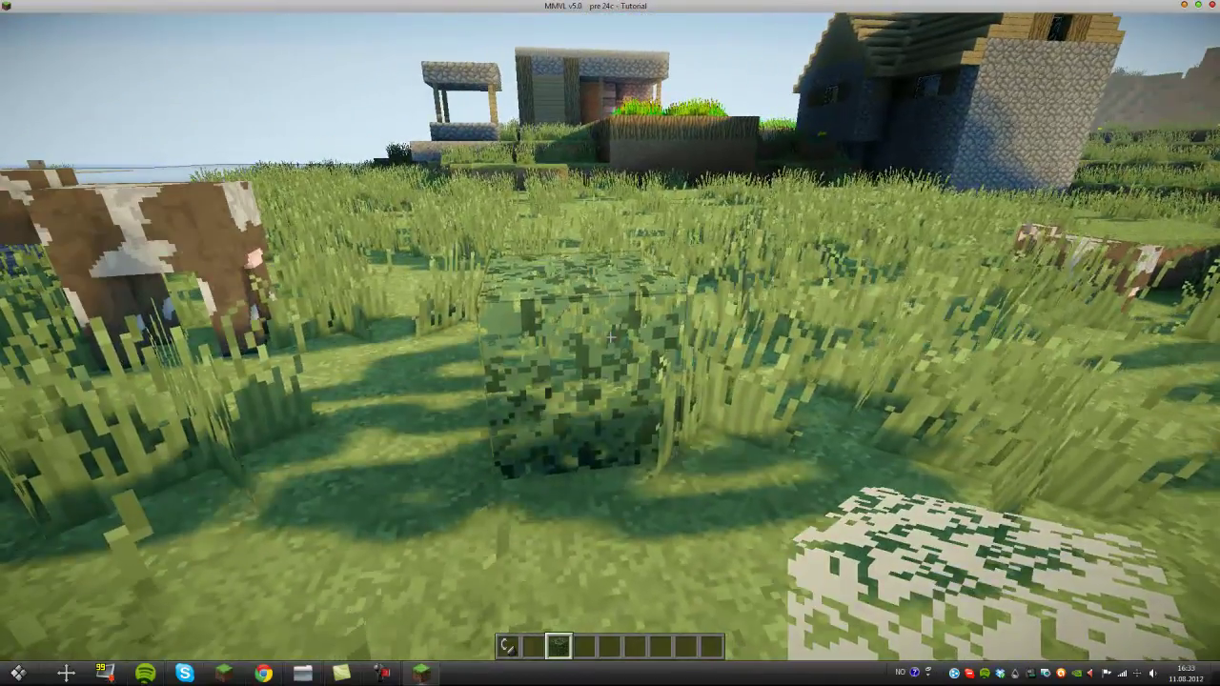
key(s)
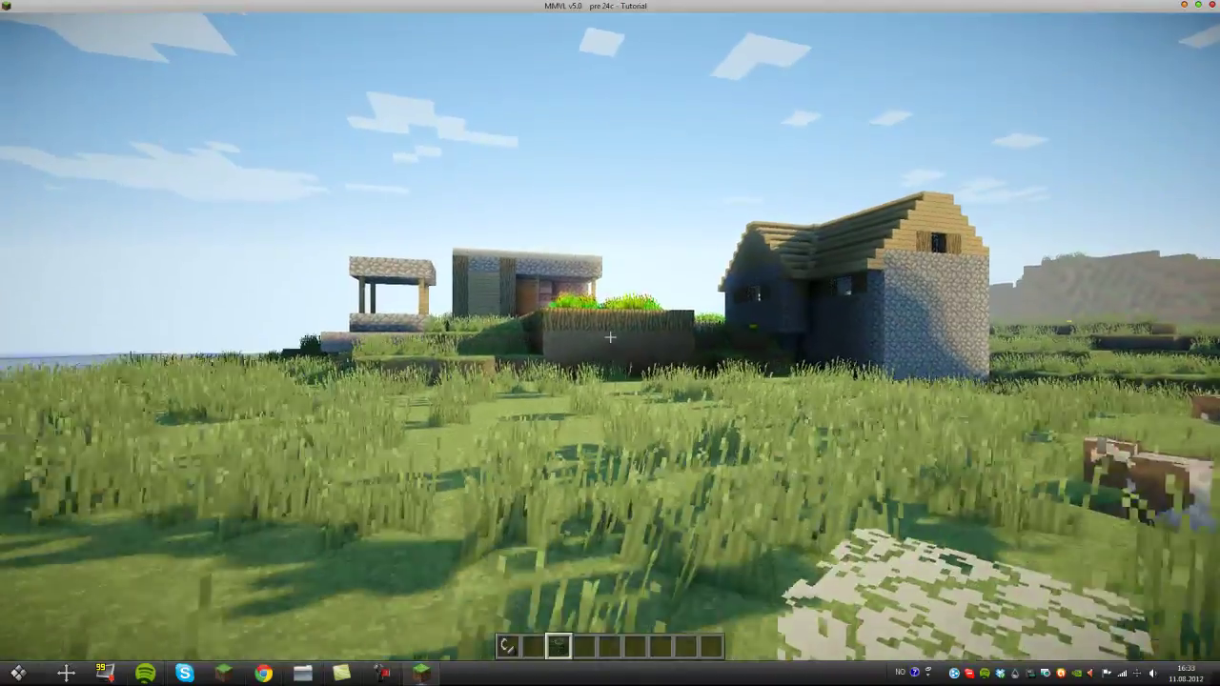
key(w)
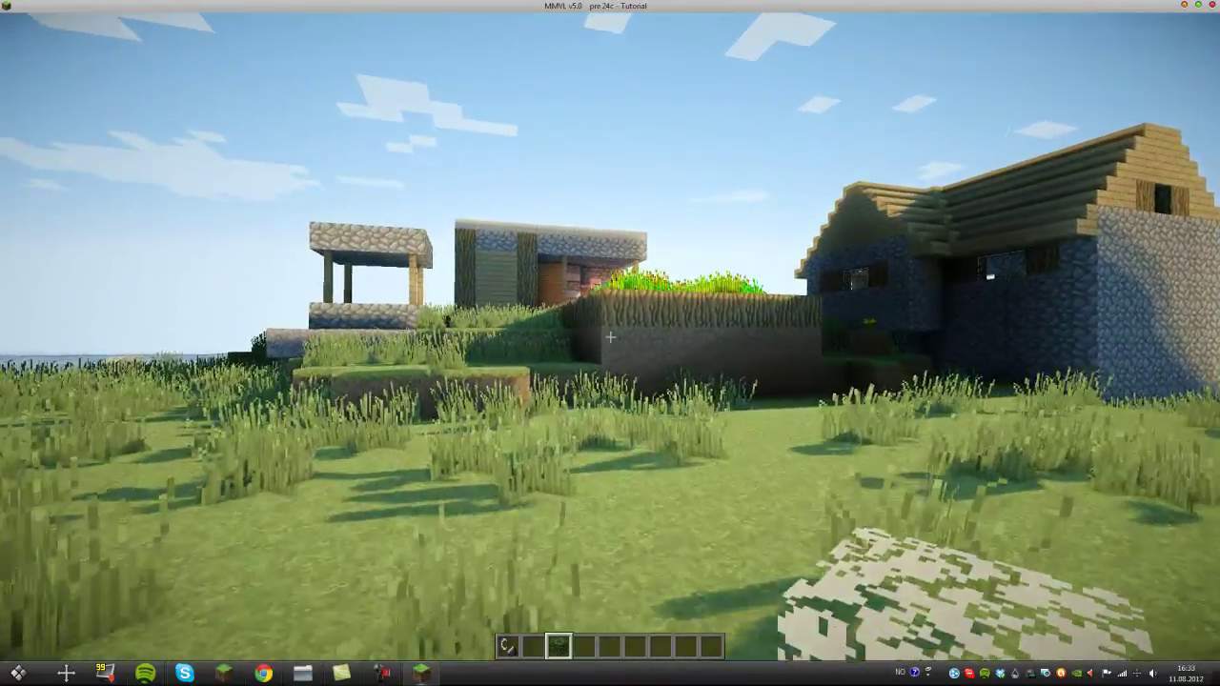
key(w)
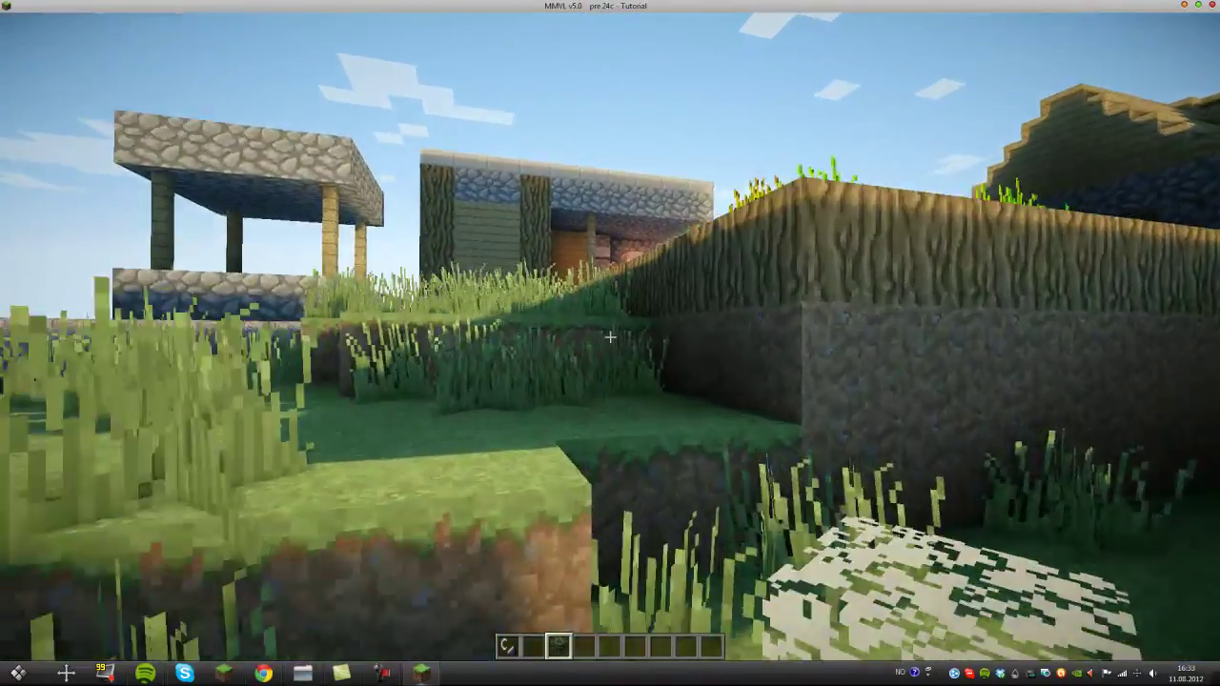
key(w)
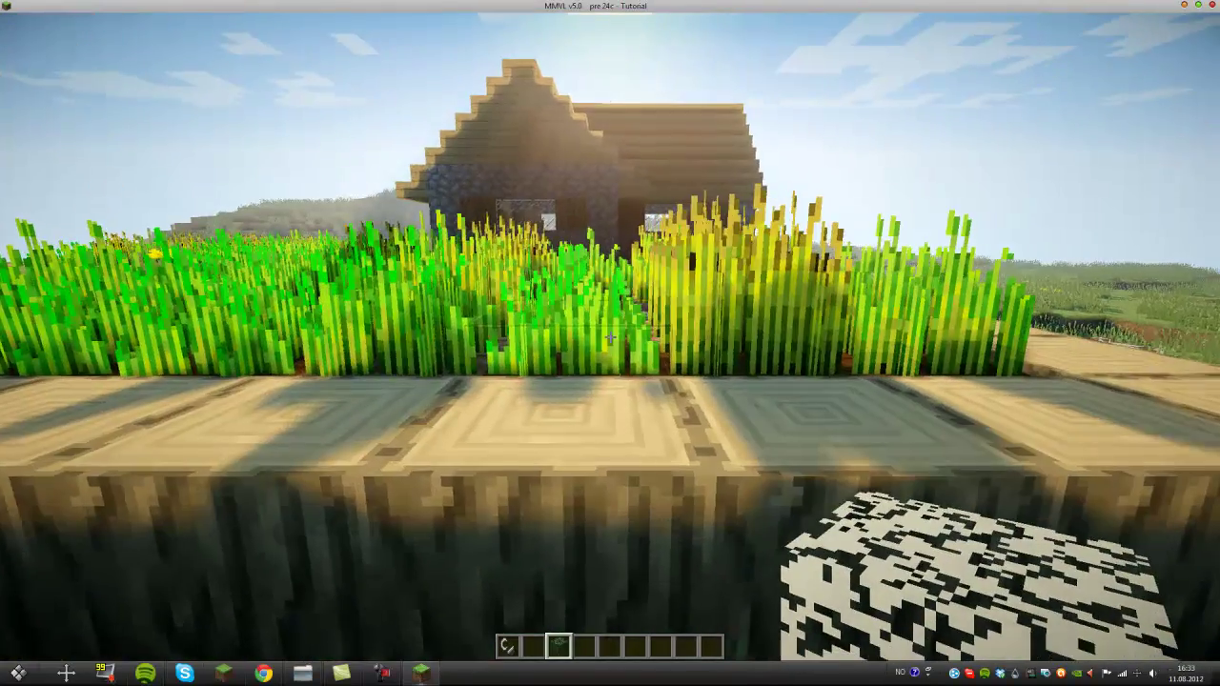
Place a leaves block at the end of the plank ledge, then break it.
key(w)
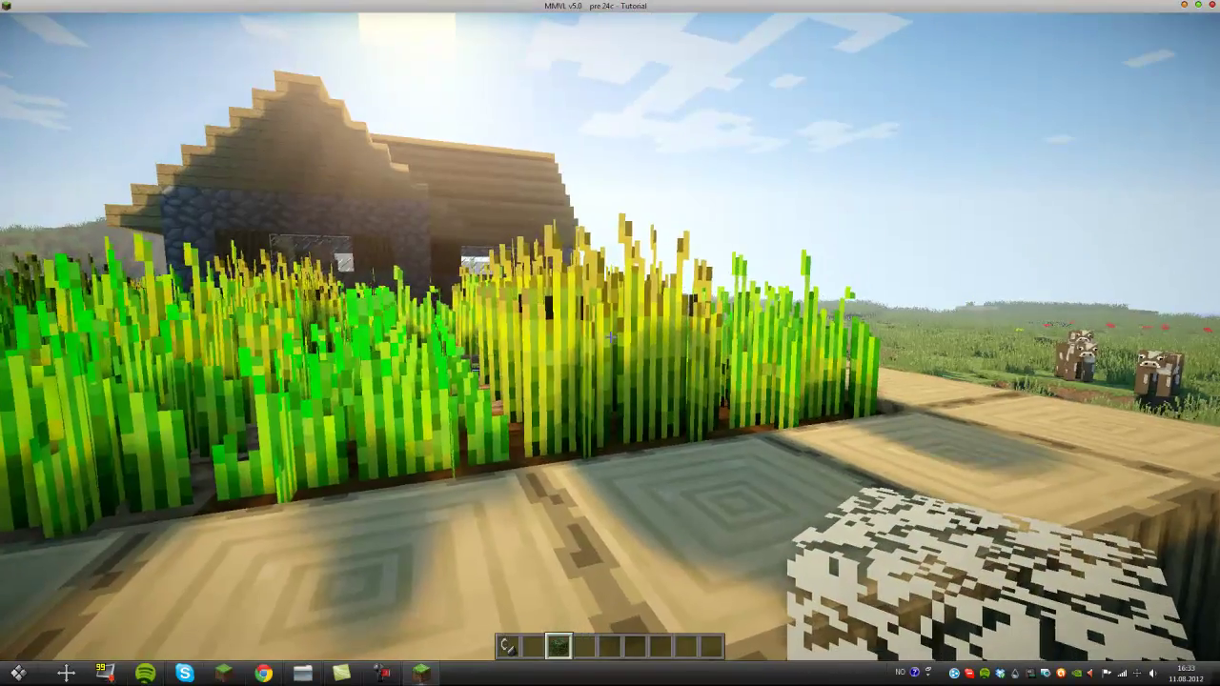
key(w)
key(w)
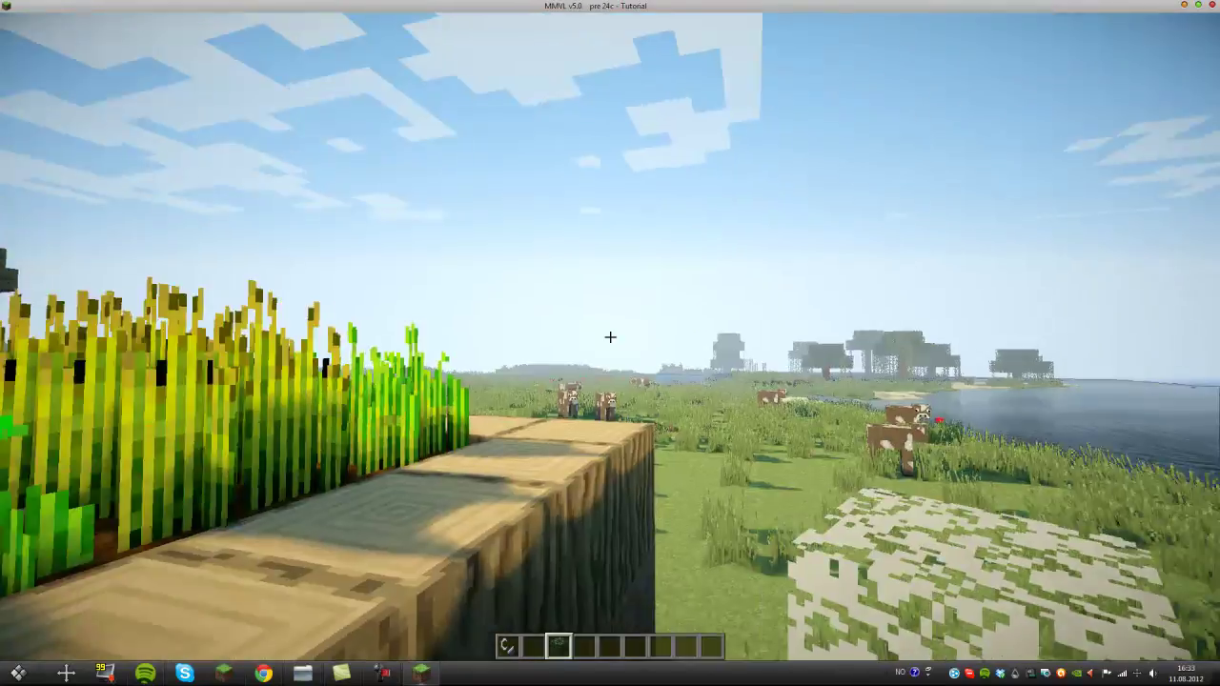
right_click(610, 337)
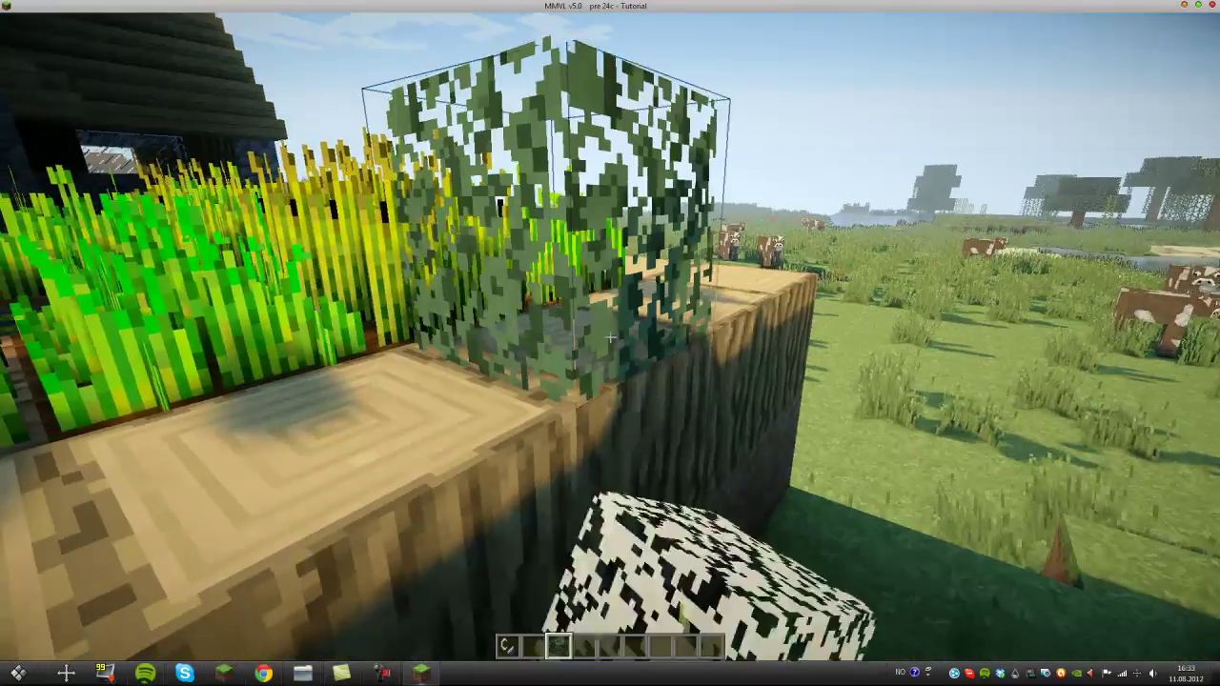
key(d)
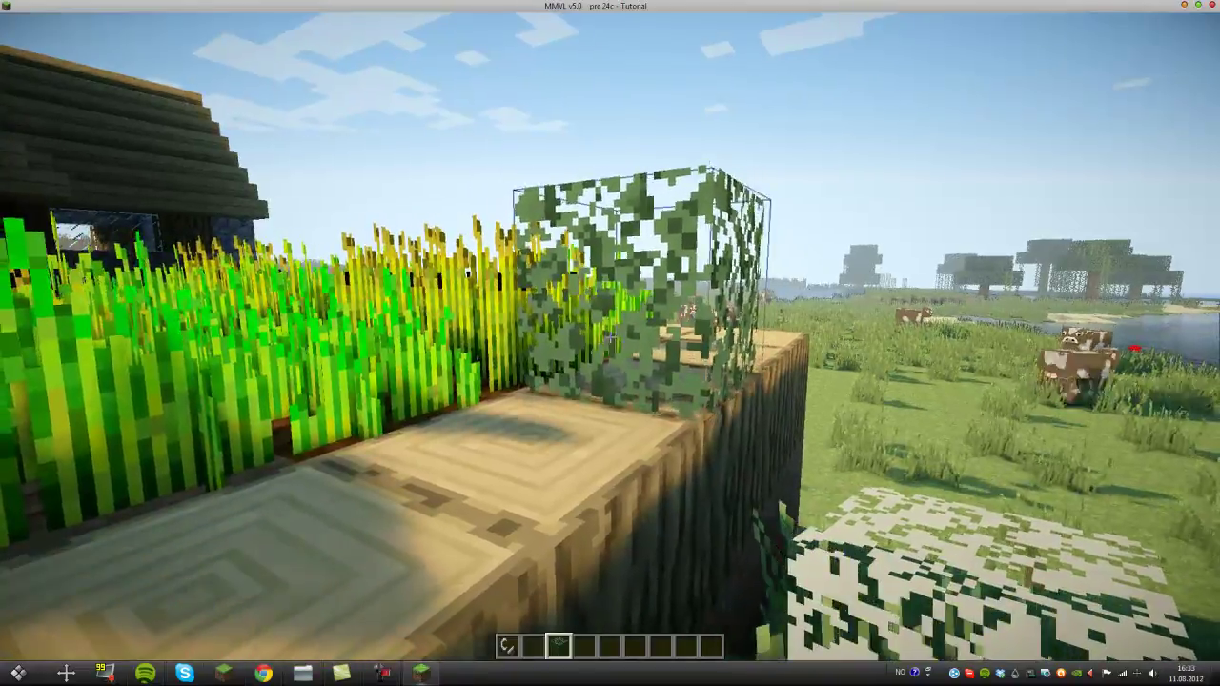
click(610, 336)
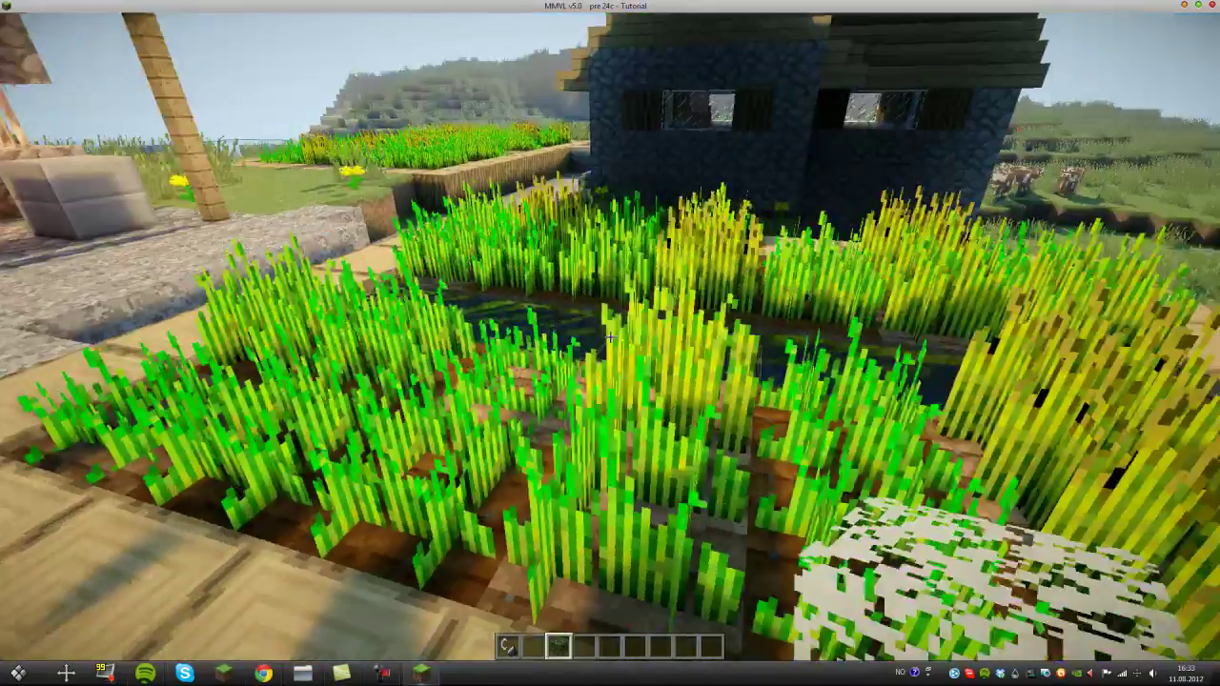
Cross the wheat farm and break a plank and a log block.
key(w)
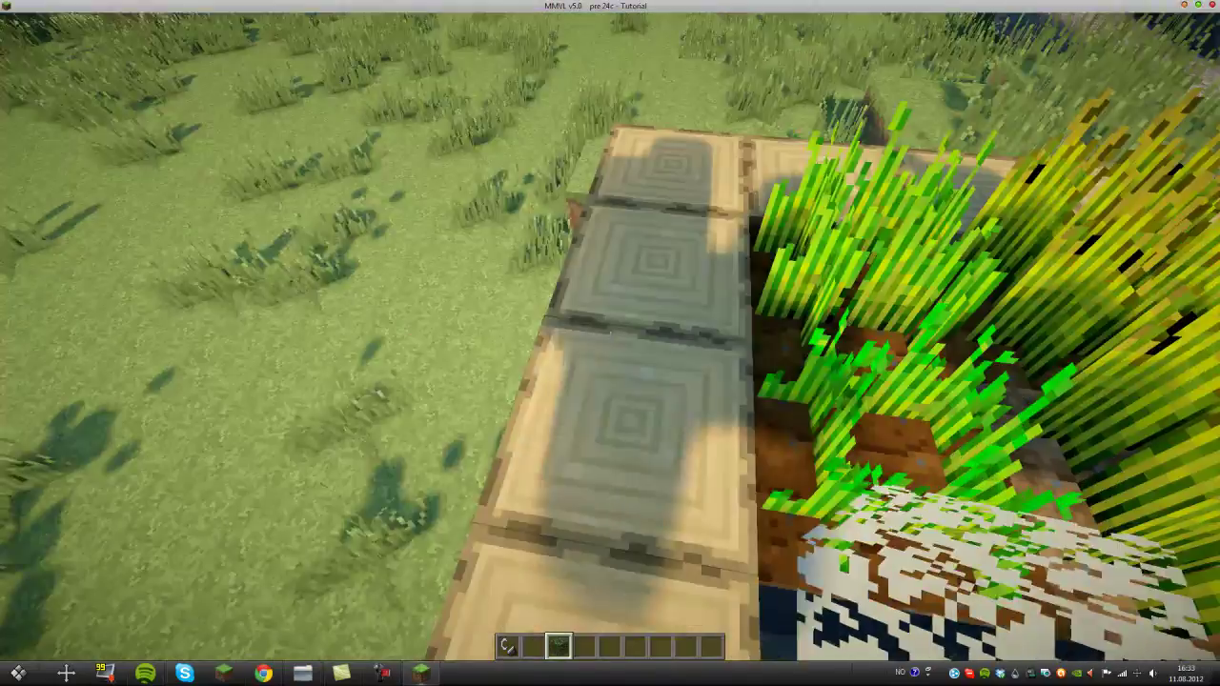
click(610, 343)
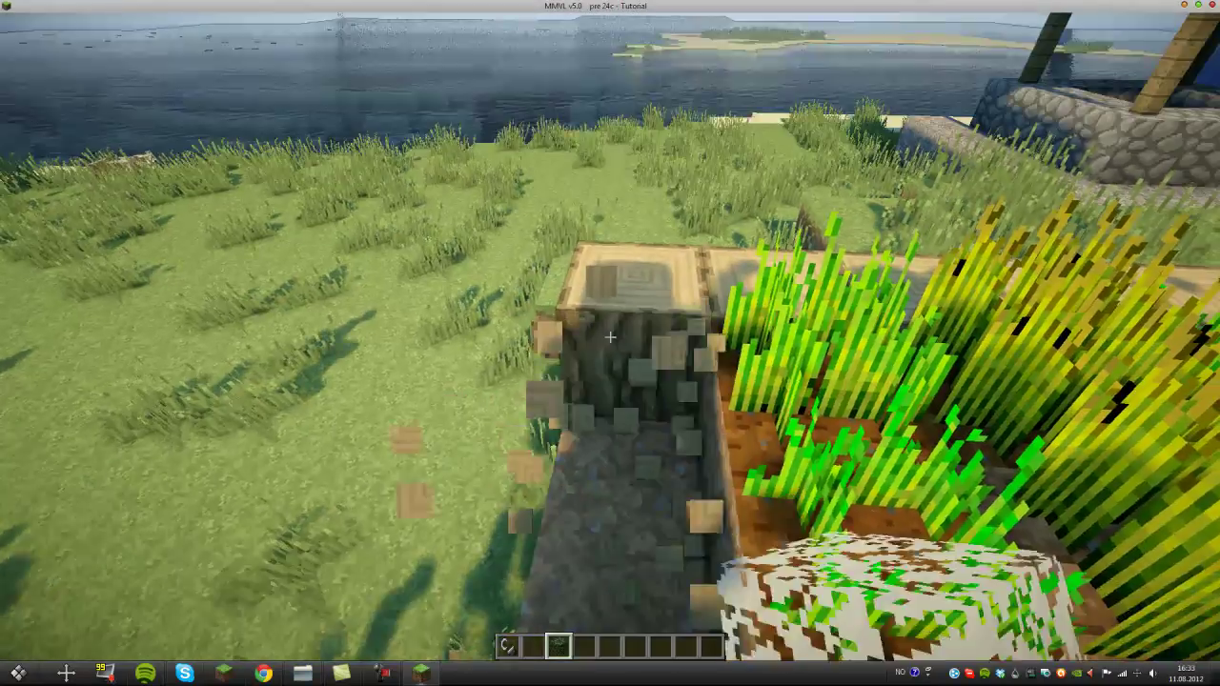
click(610, 343)
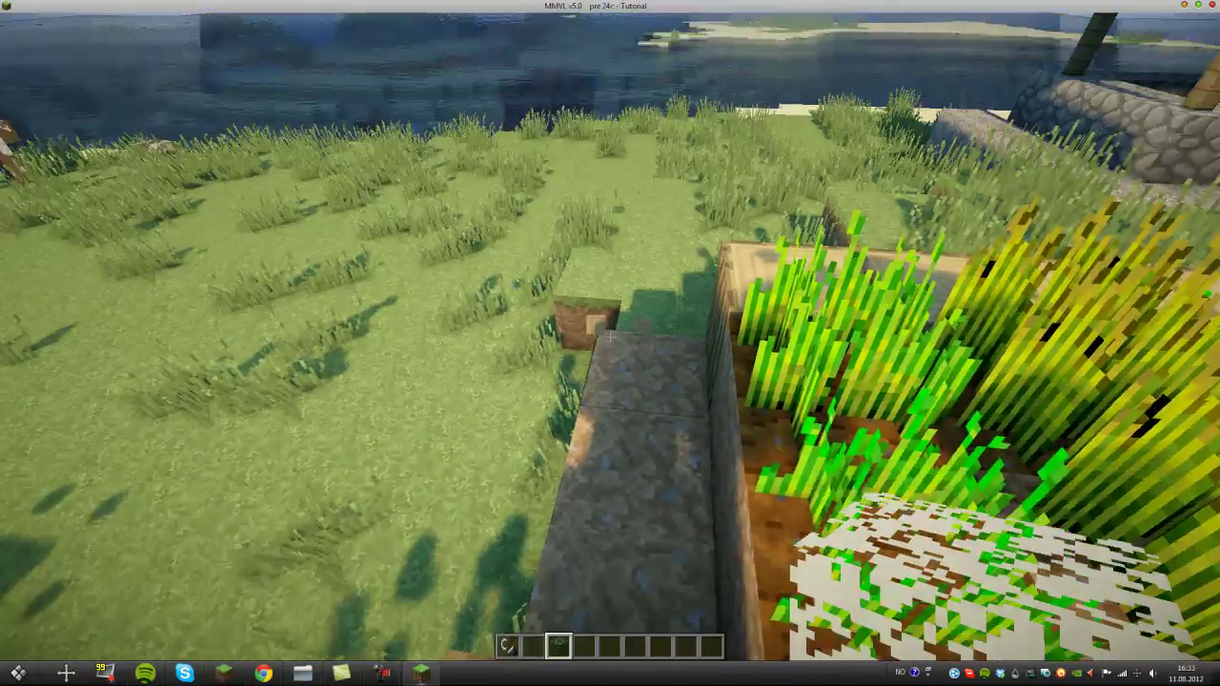